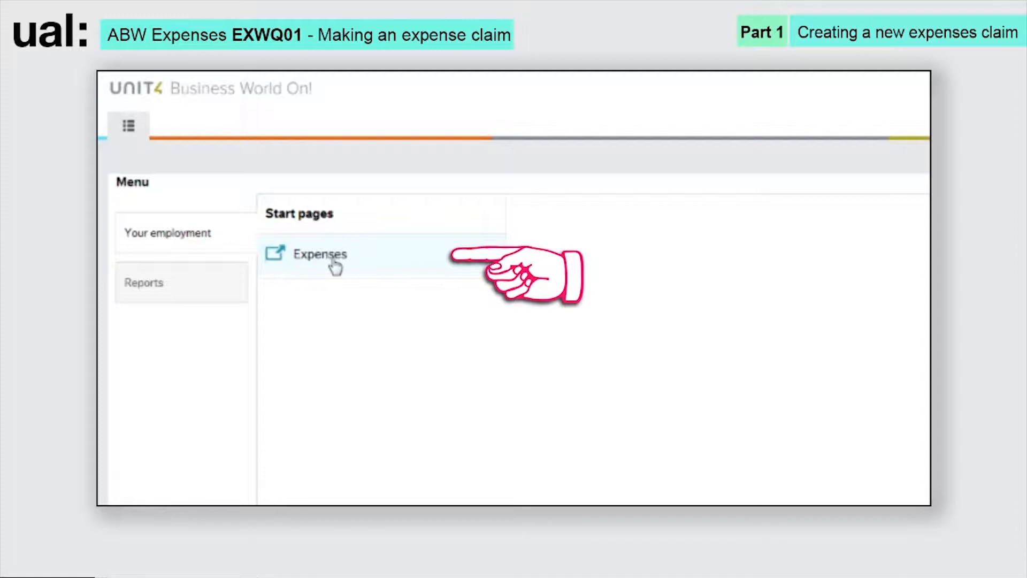
- From the Expenses start page, start a new expense claim dated 25/02/2019
click(320, 254)
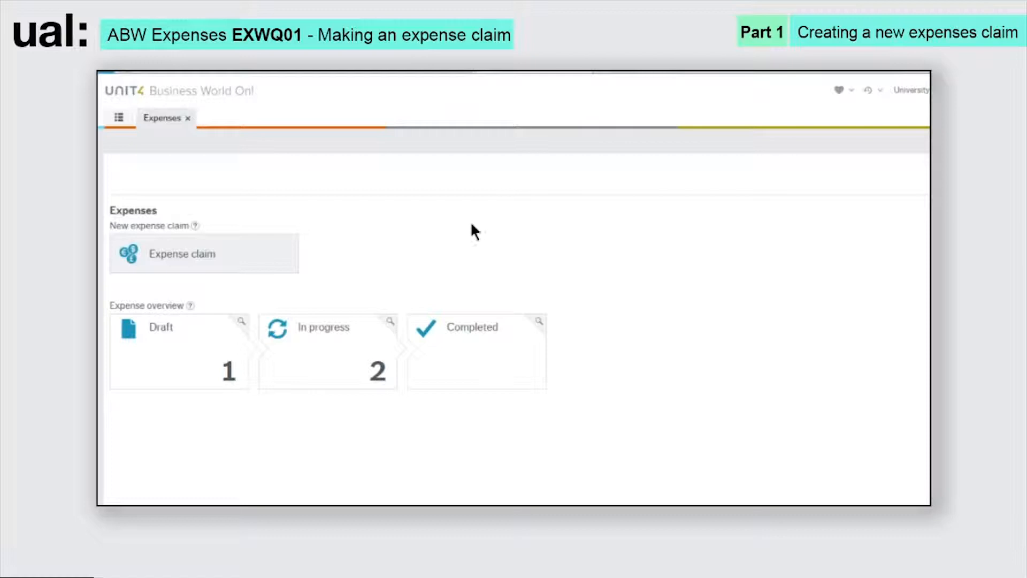
click(179, 254)
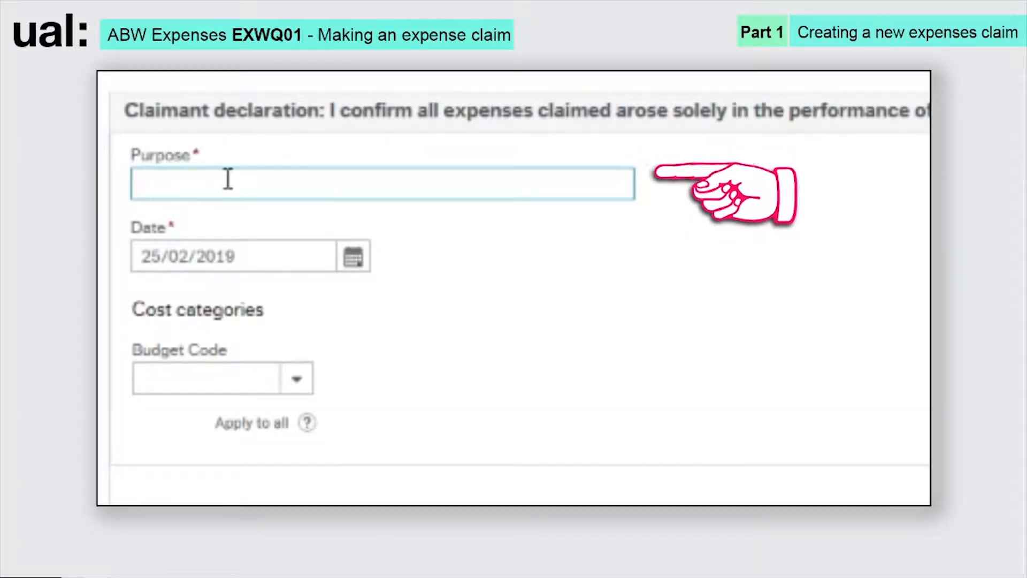
- Enter purpose 'ABW Conference 2019' and budget code 10008100 Central Finance: Finance
click(229, 181)
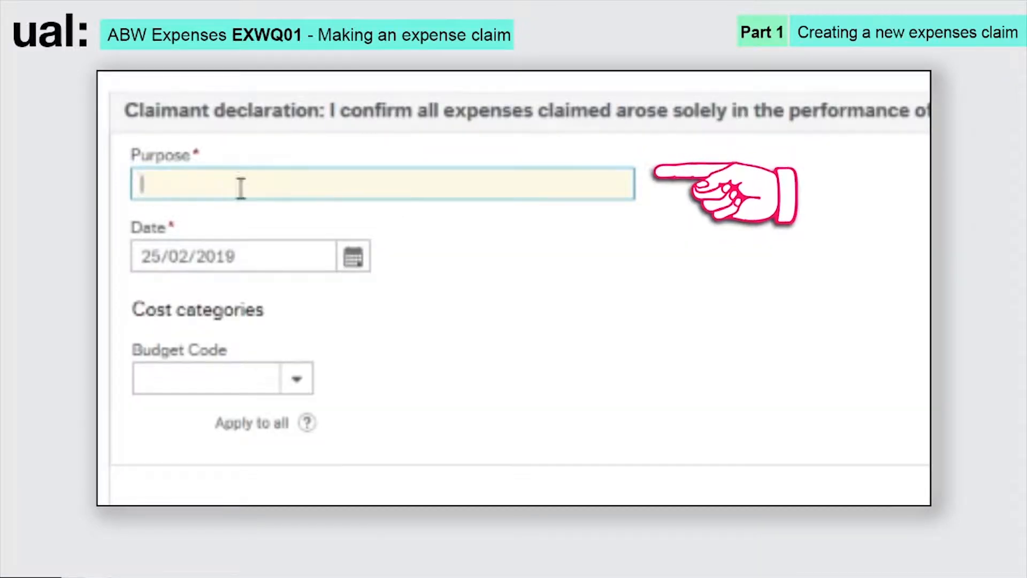
text(ABW C)
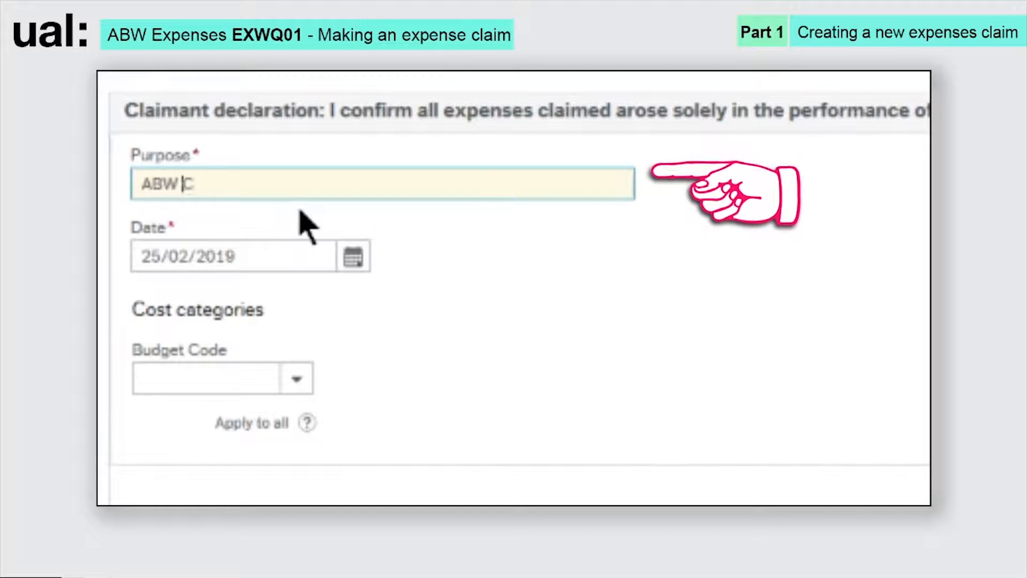
text(onference 2019)
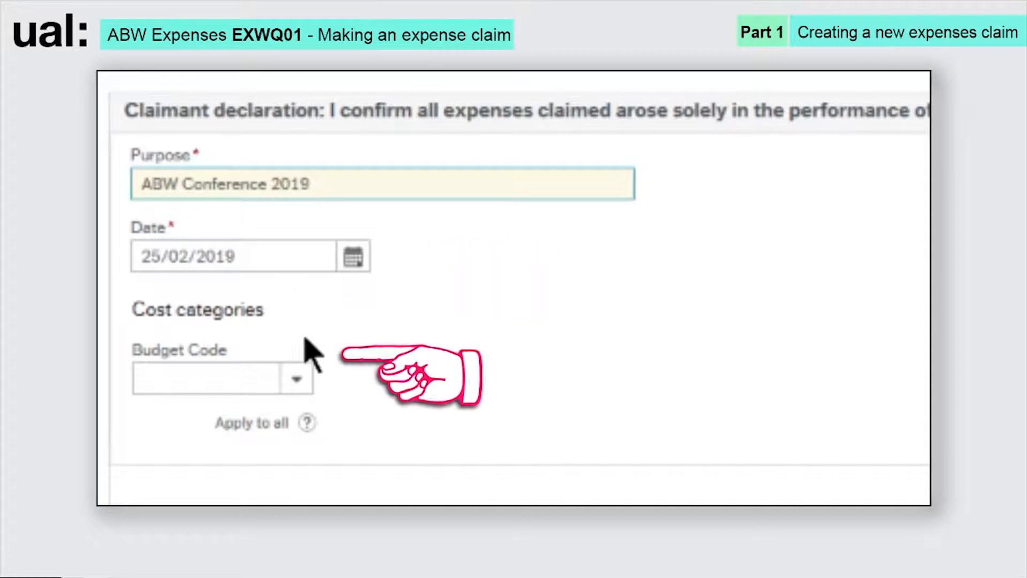
click(220, 379)
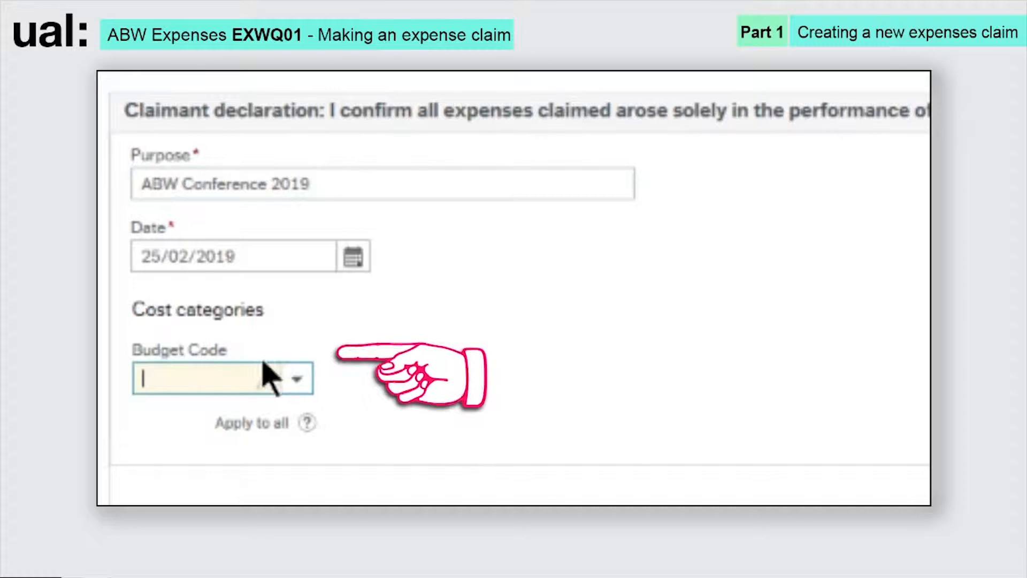
text(Central Finance)
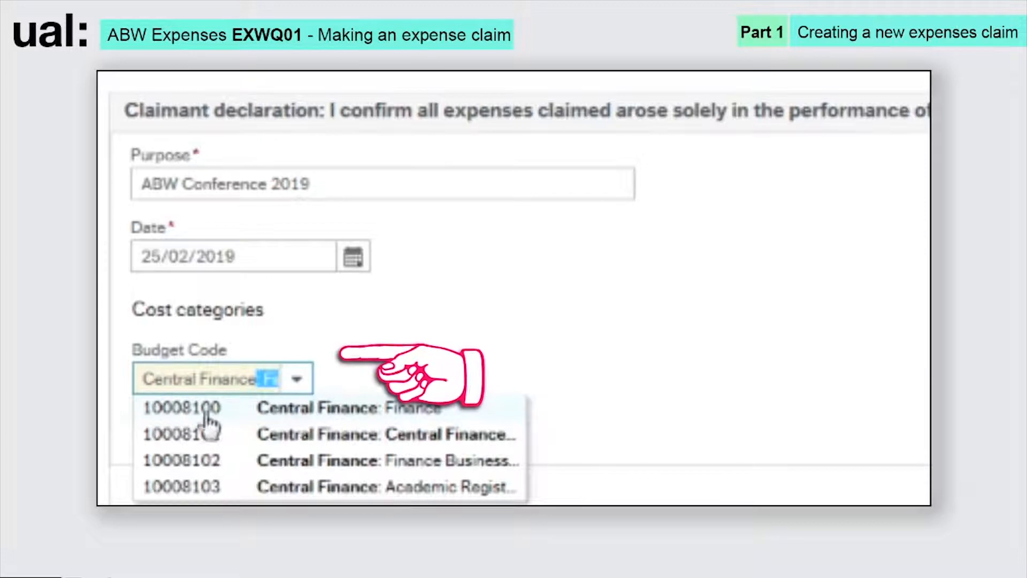
click(312, 415)
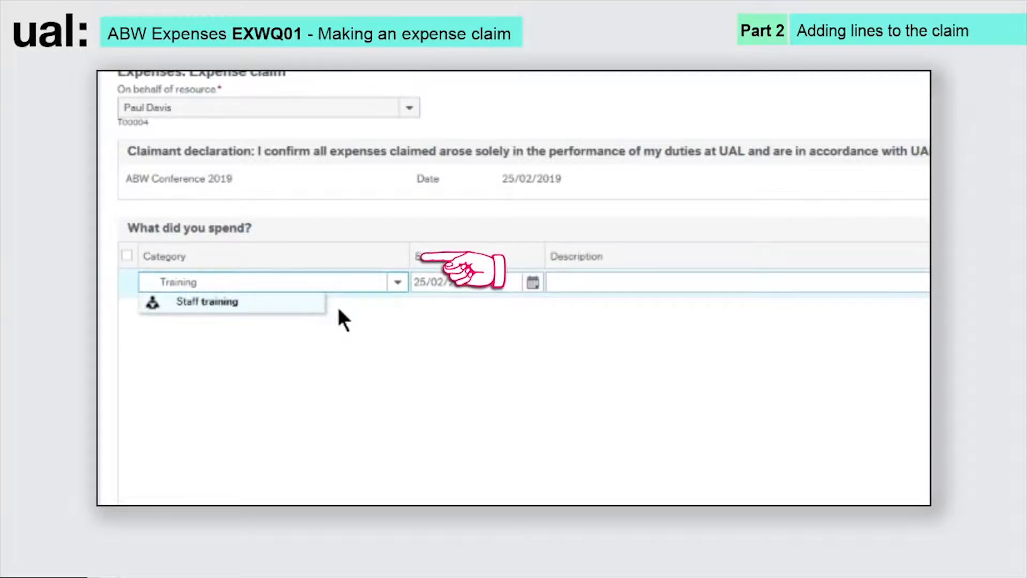
- Set the expense line to Staff training dated 09/01/2019
click(230, 302)
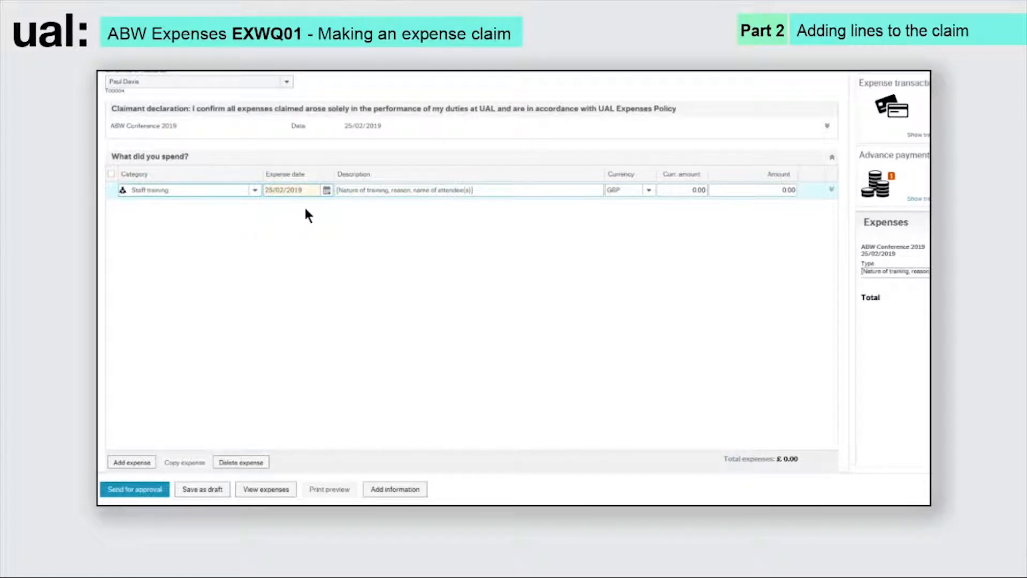
click(327, 191)
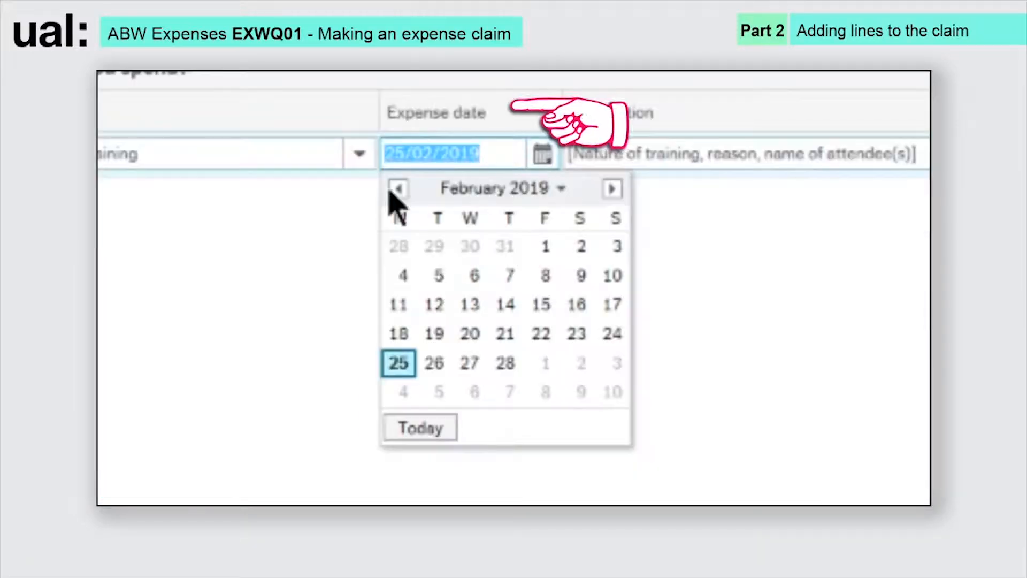
click(270, 203)
click(475, 275)
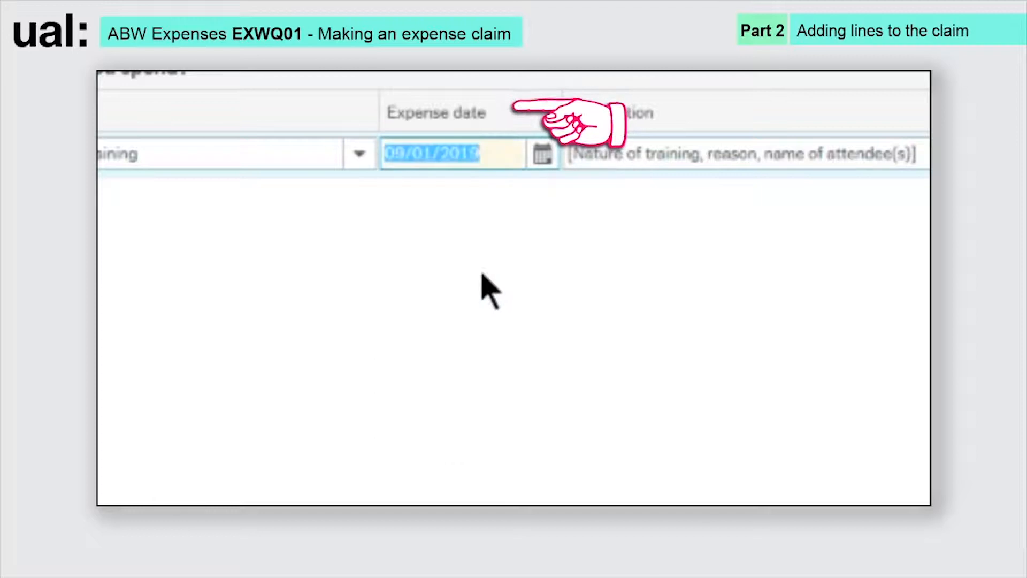
- Describe the line as ABW Conference 2019, attendee's name, 2 days, Sevenoaks, Kent, and expand it
click(639, 156)
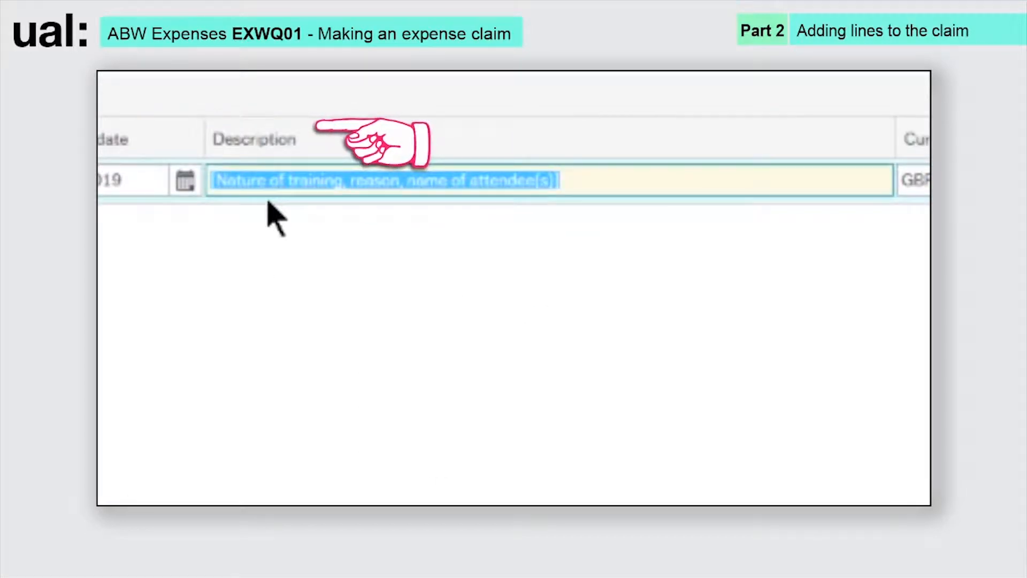
key(BackSpace)
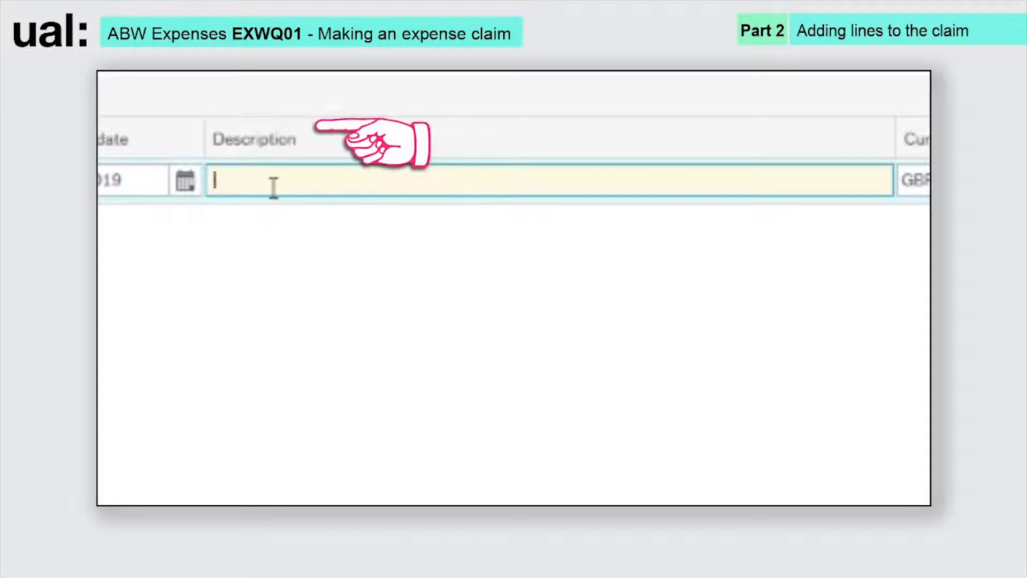
text(ABW Confere)
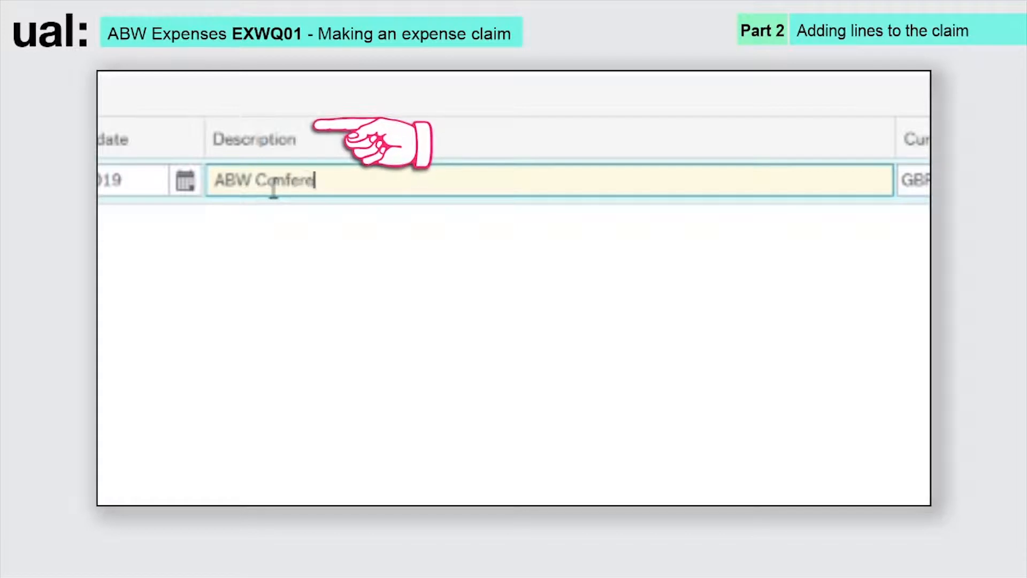
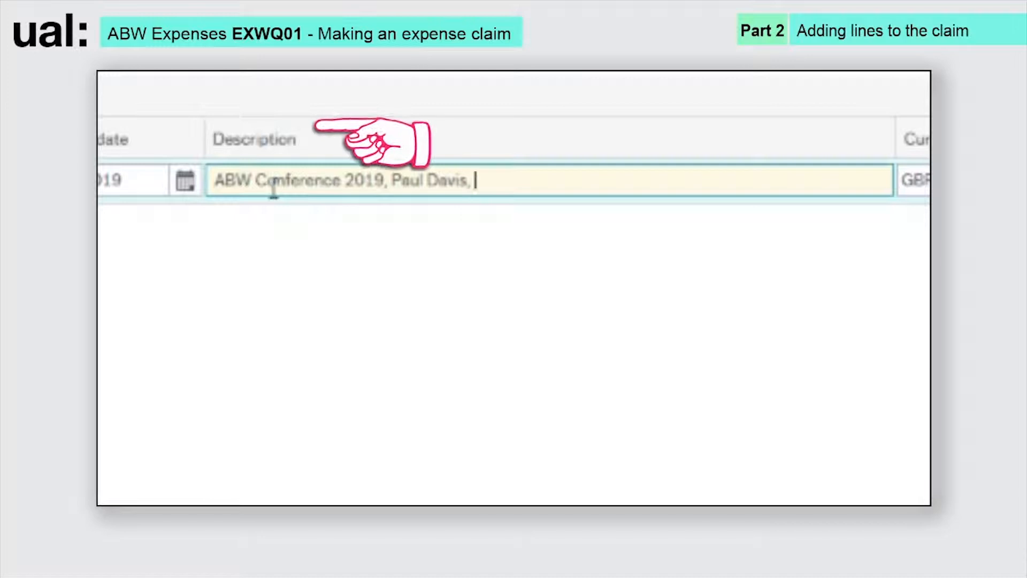
text(2 days)
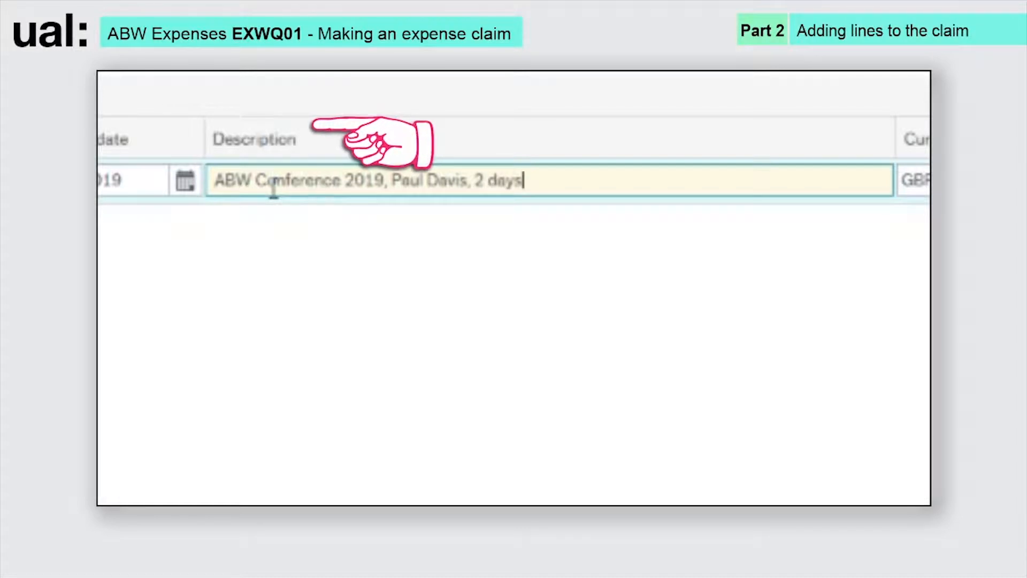
text(, Sevenoaks, Ke)
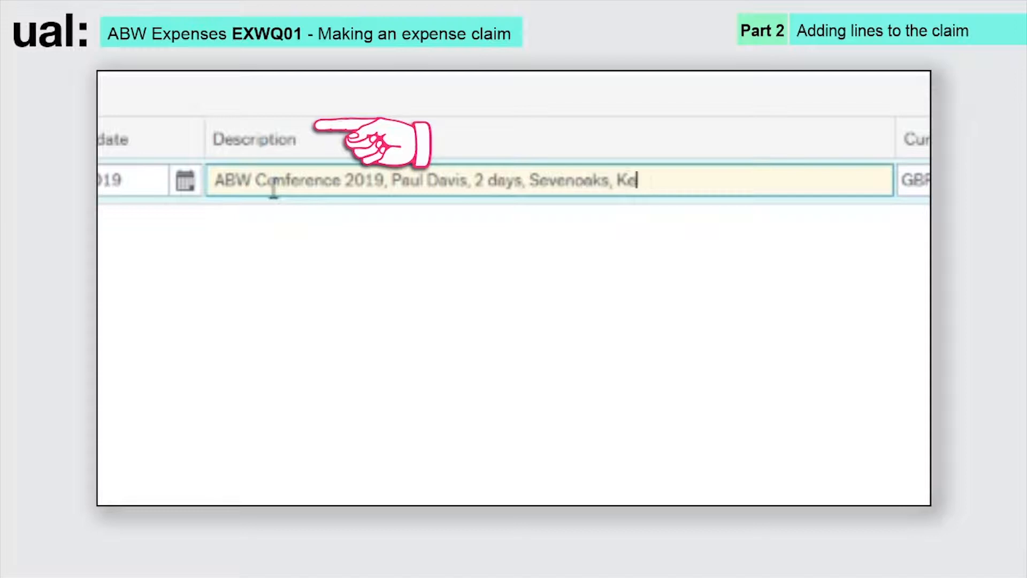
text(nt)
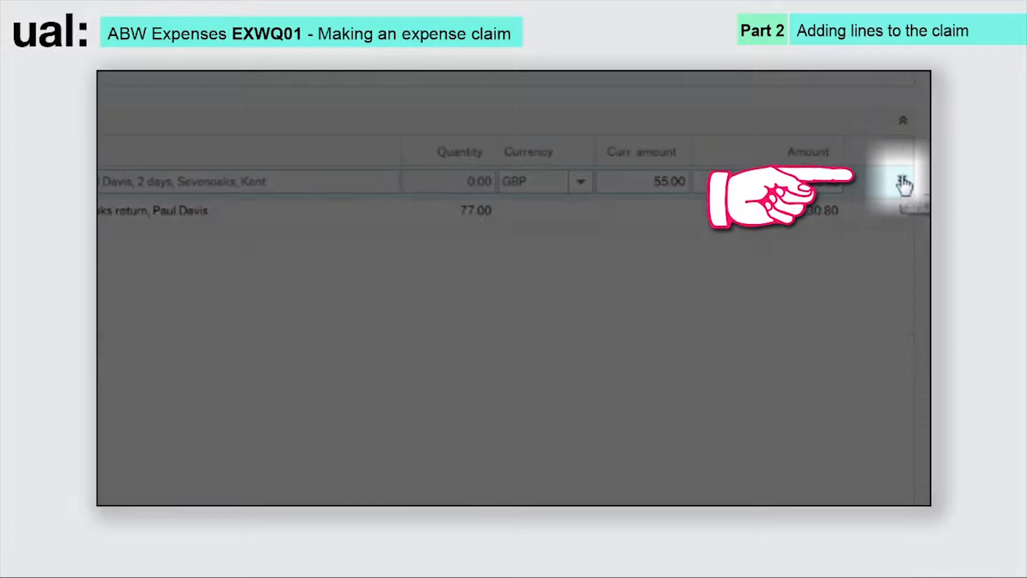
click(902, 180)
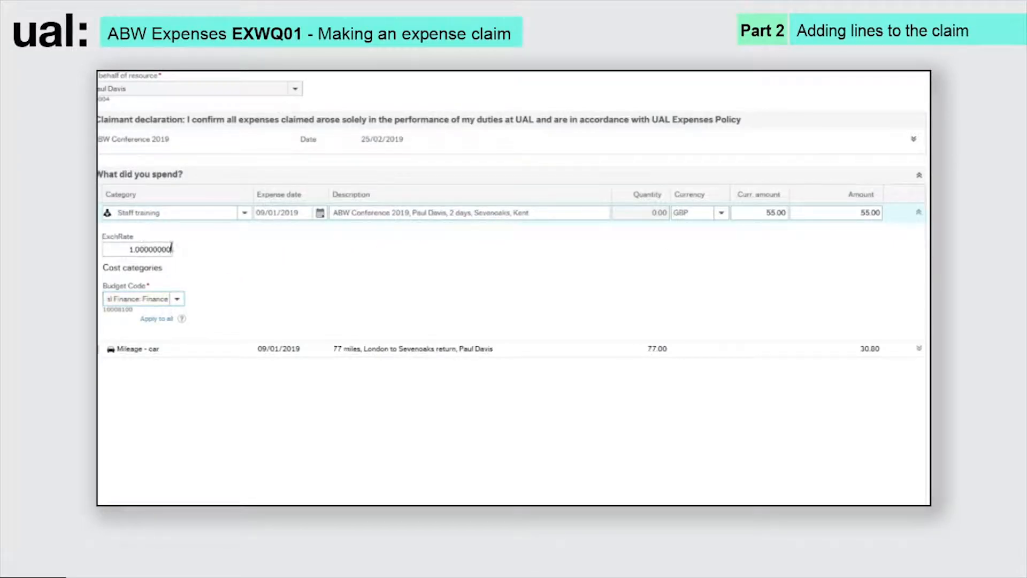
- Set the line's exchange rate to 0.87, check the budget codes, and collapse the line
text(0.87)
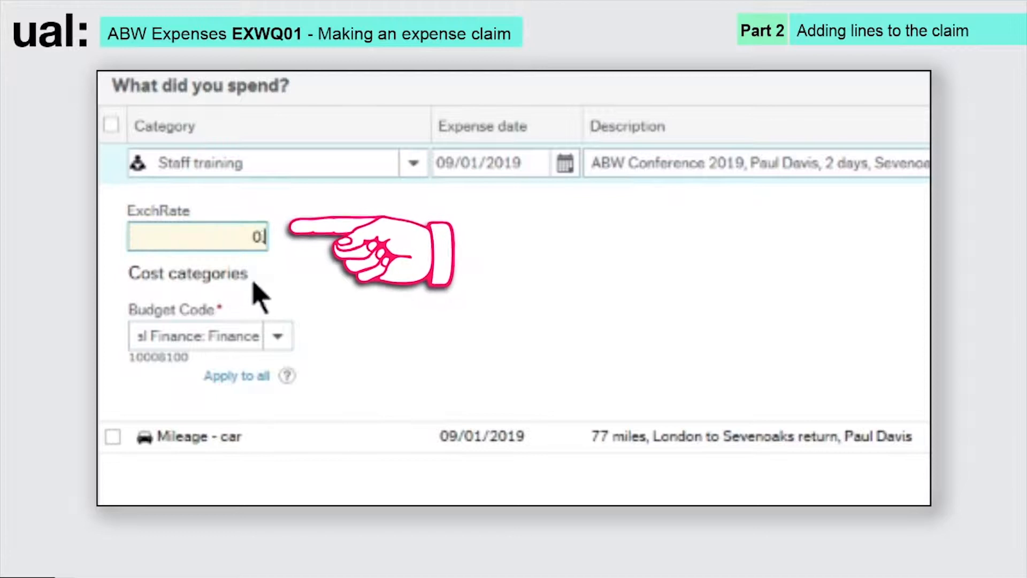
click(343, 272)
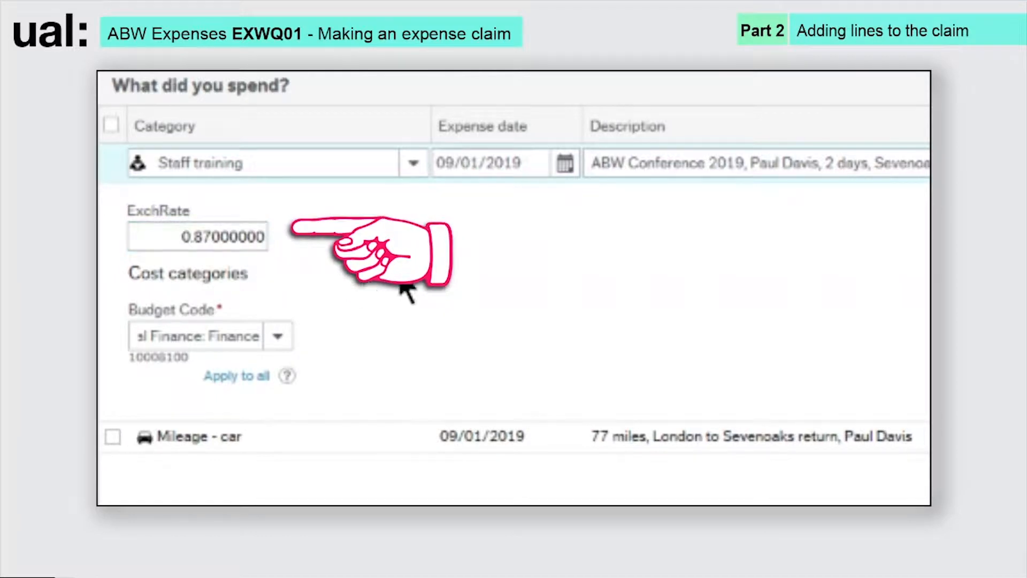
click(279, 337)
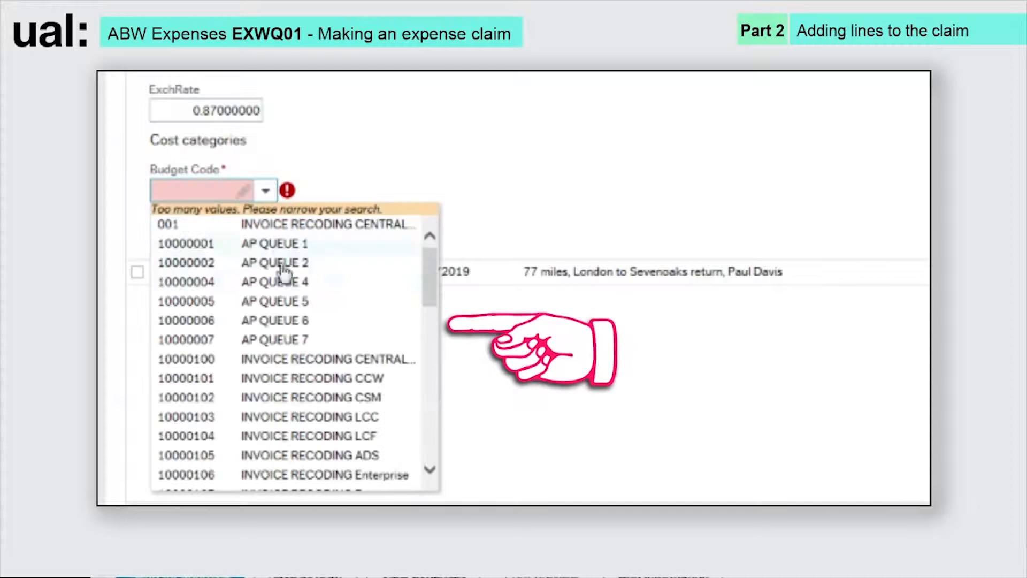
drag(430, 281, 441, 342)
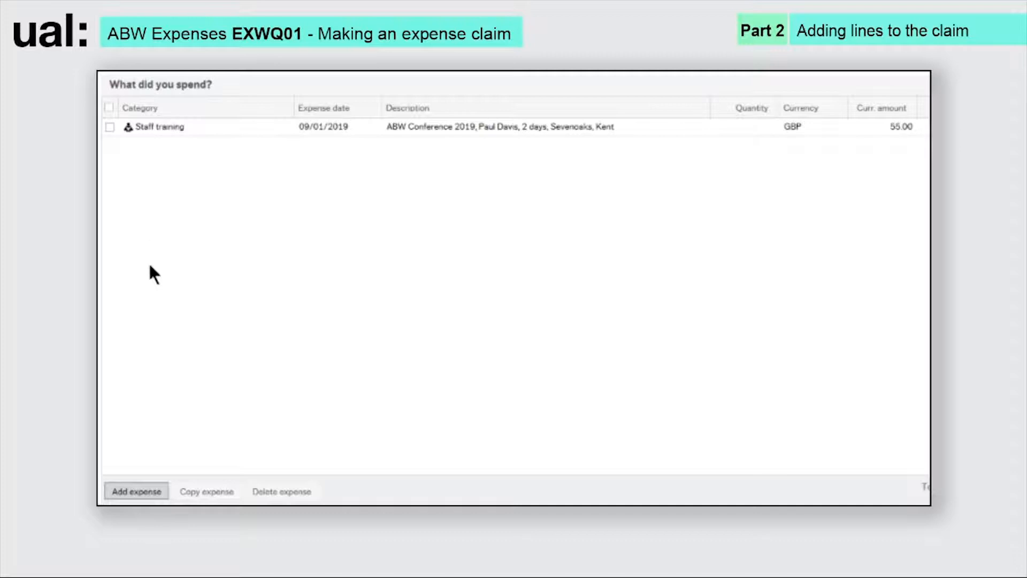
- Add a second Staff training line dated 09/01/2019 described as ABW Conference 2019
click(137, 491)
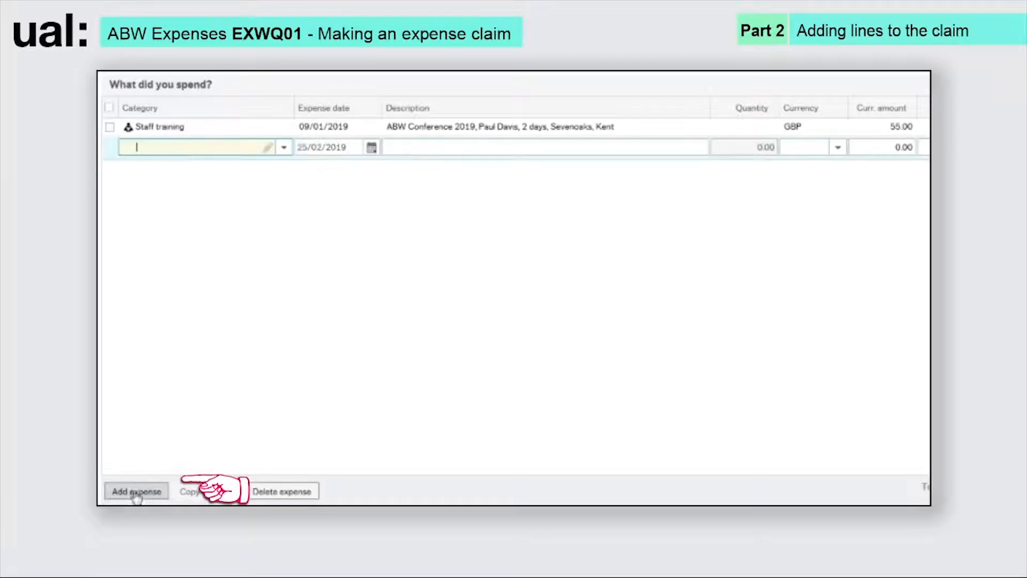
text(Staff training)
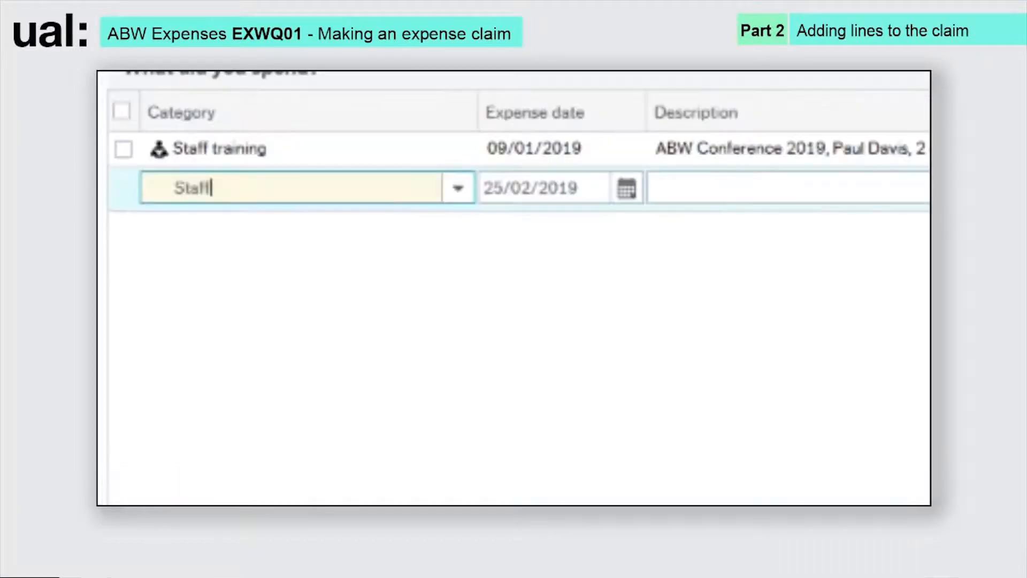
click(345, 146)
click(625, 190)
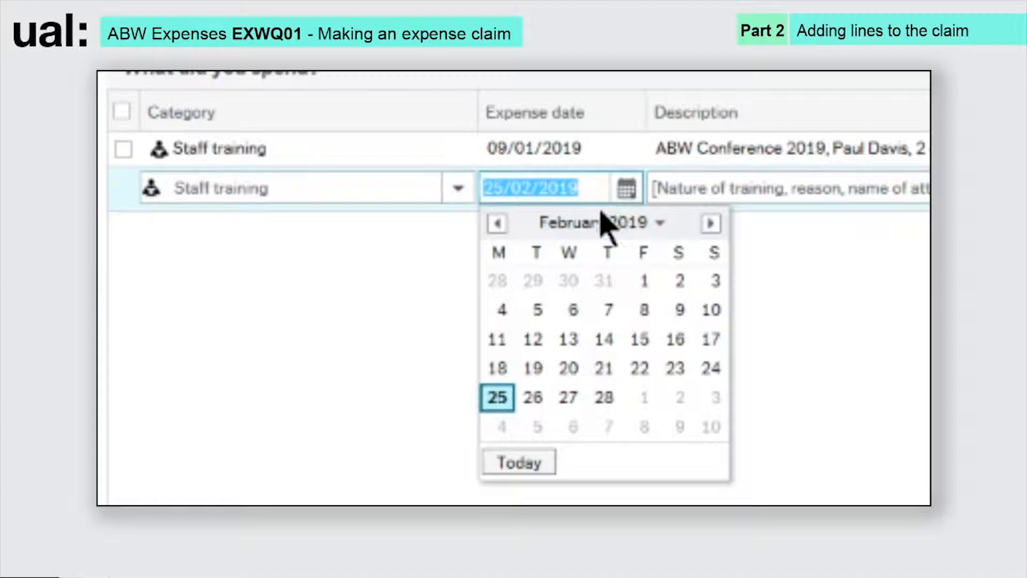
click(495, 221)
click(573, 309)
click(758, 185)
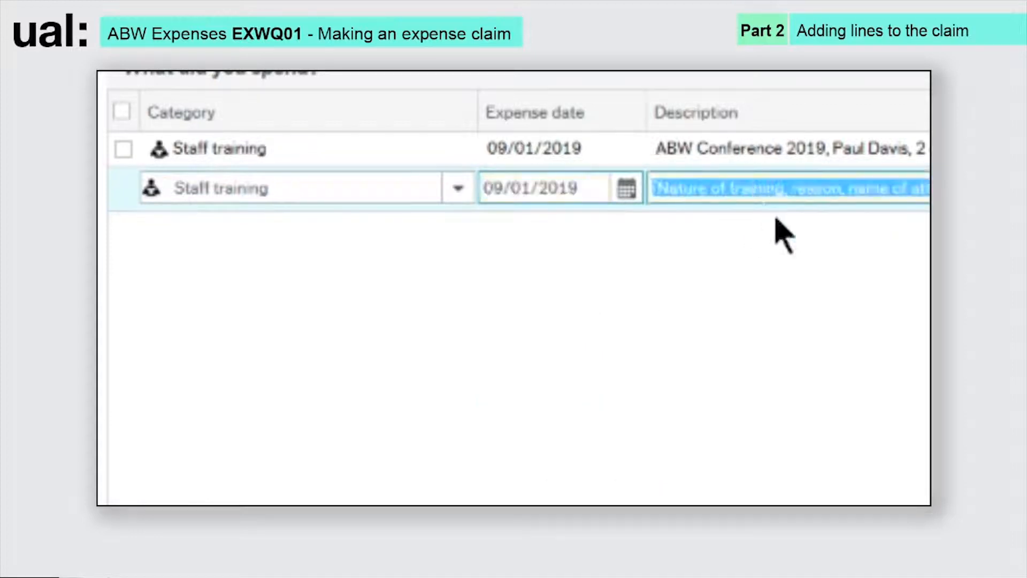
text(ABW Confe)
text(019)
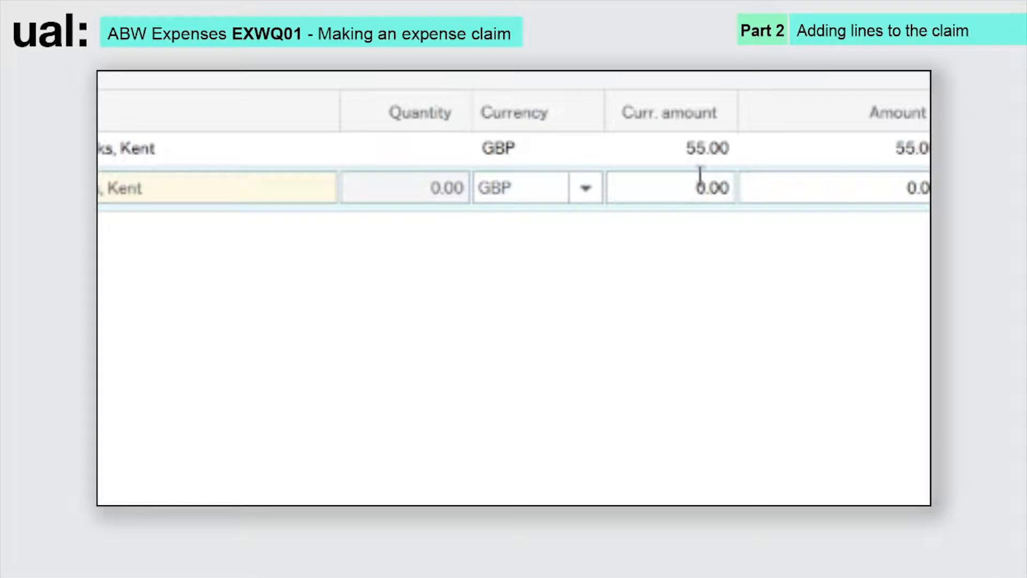
- Set the two lines' currency amounts to 30.00 and 25.00
click(714, 153)
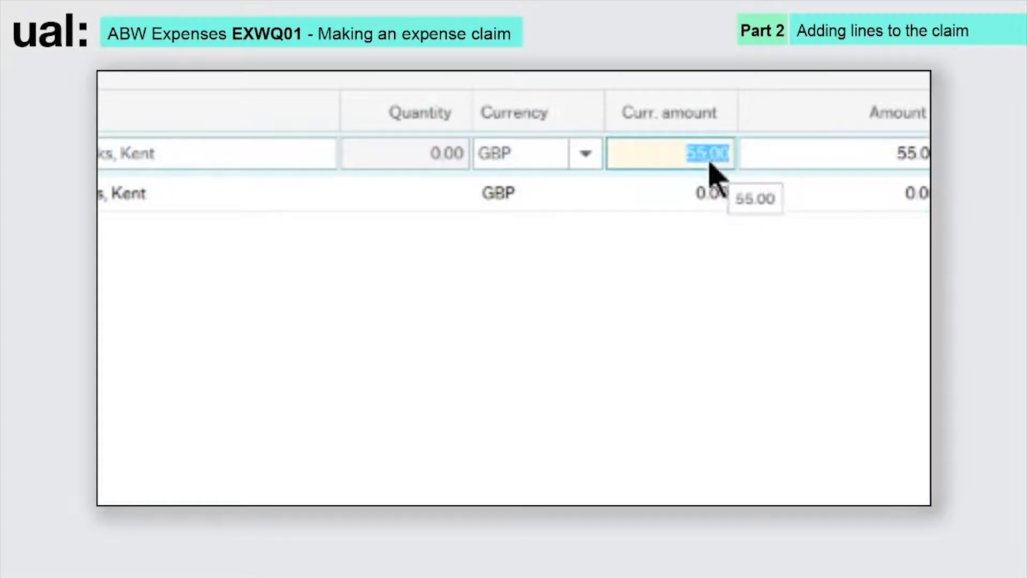
text(30)
click(714, 193)
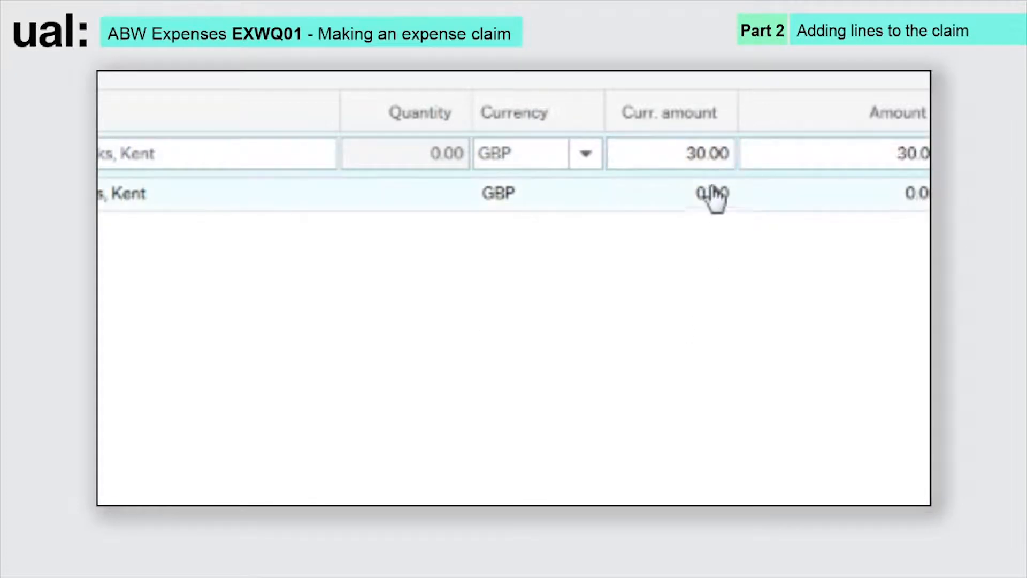
text(25)
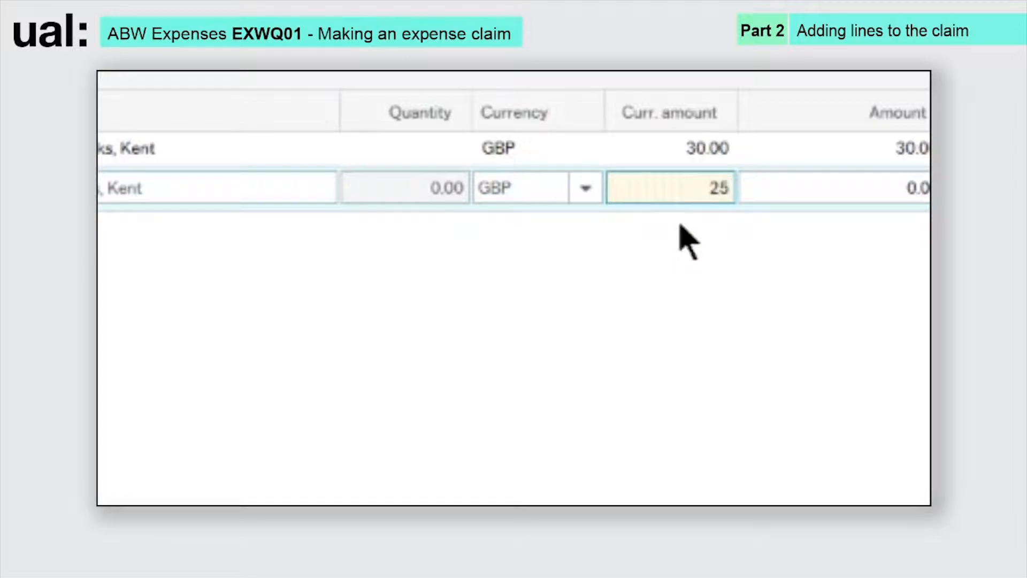
click(811, 258)
- Give the first line budget code 10000102 and add a blank expense line
click(906, 215)
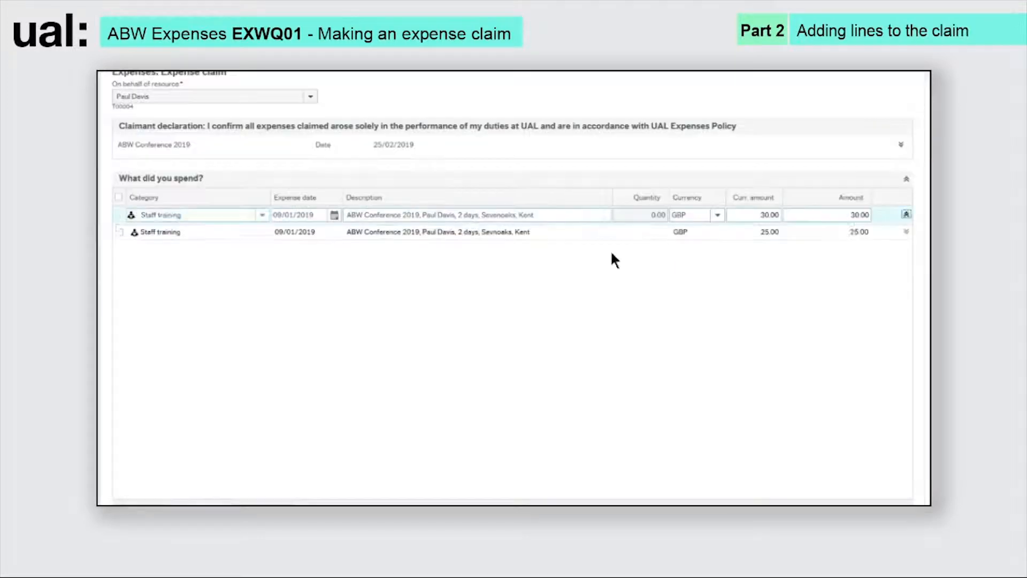
click(198, 300)
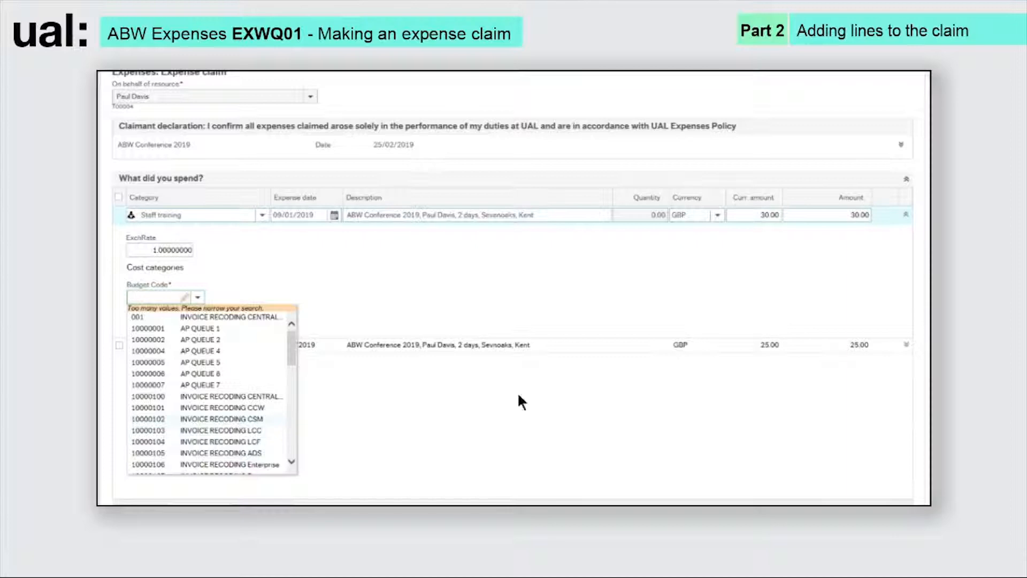
click(906, 215)
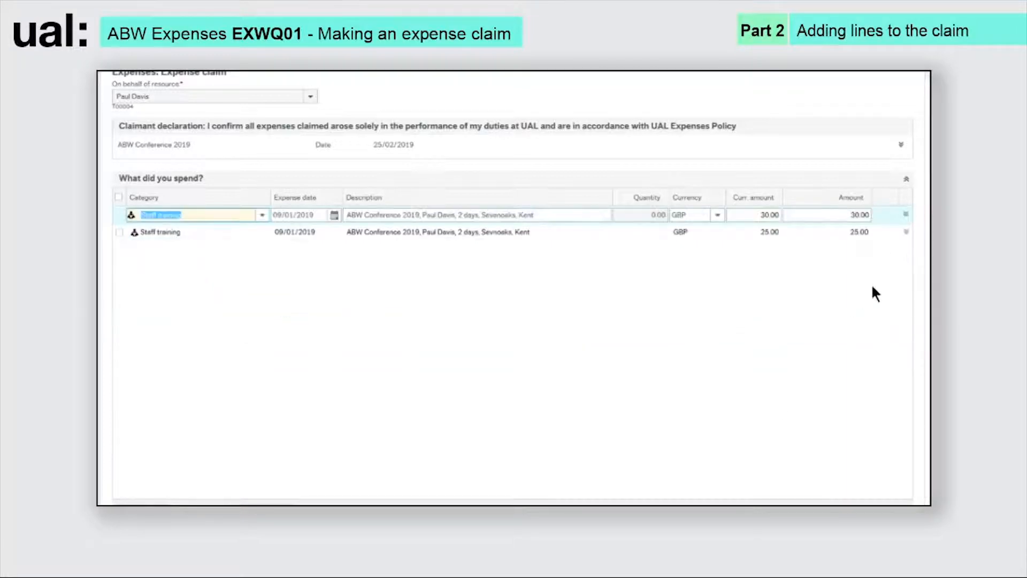
click(906, 232)
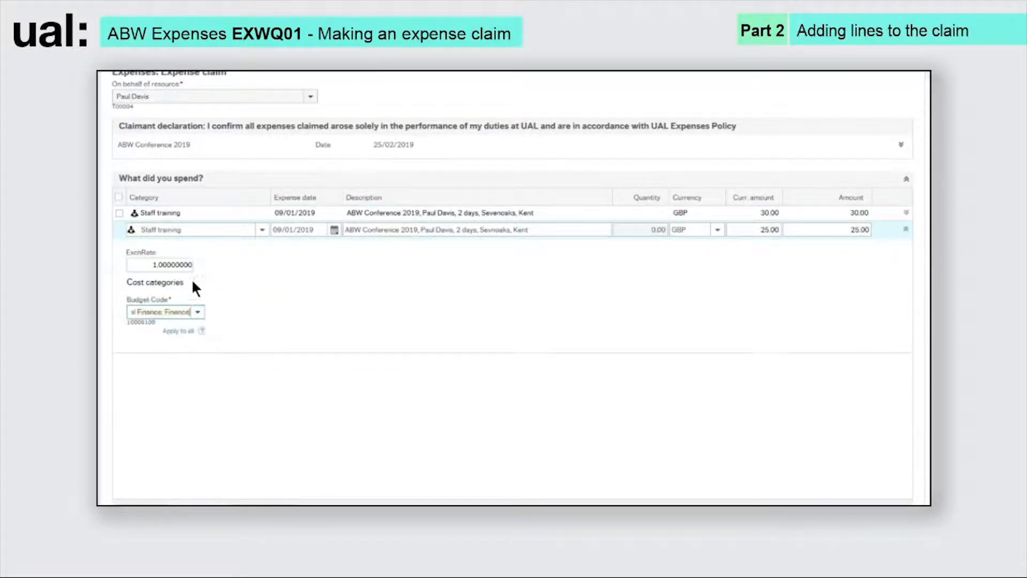
click(906, 230)
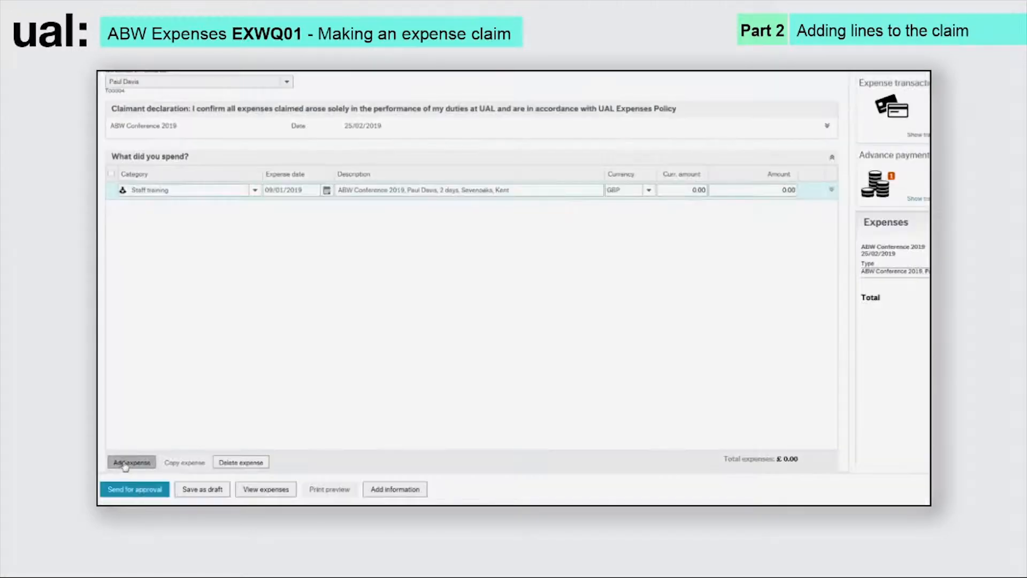
click(124, 464)
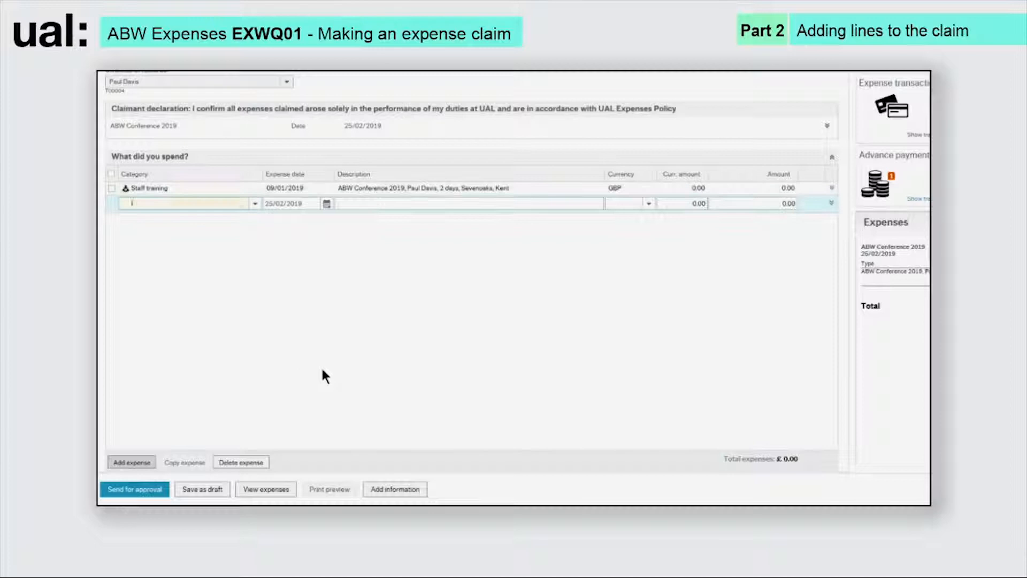
- Fill the new line as Mileage - car, 77 miles London to Sevenoaks return, quantity 77
text(ileage)
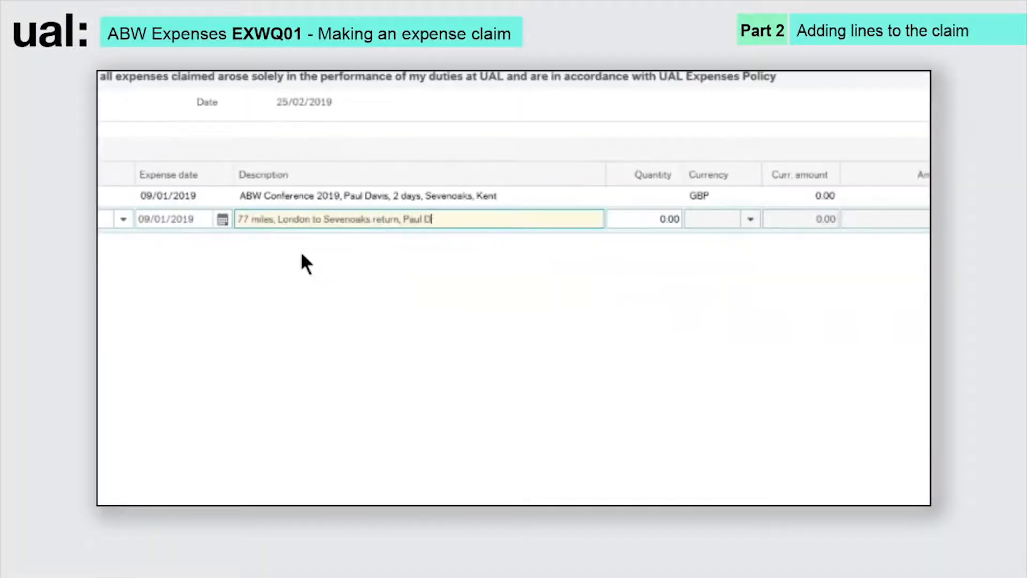
text(avis)
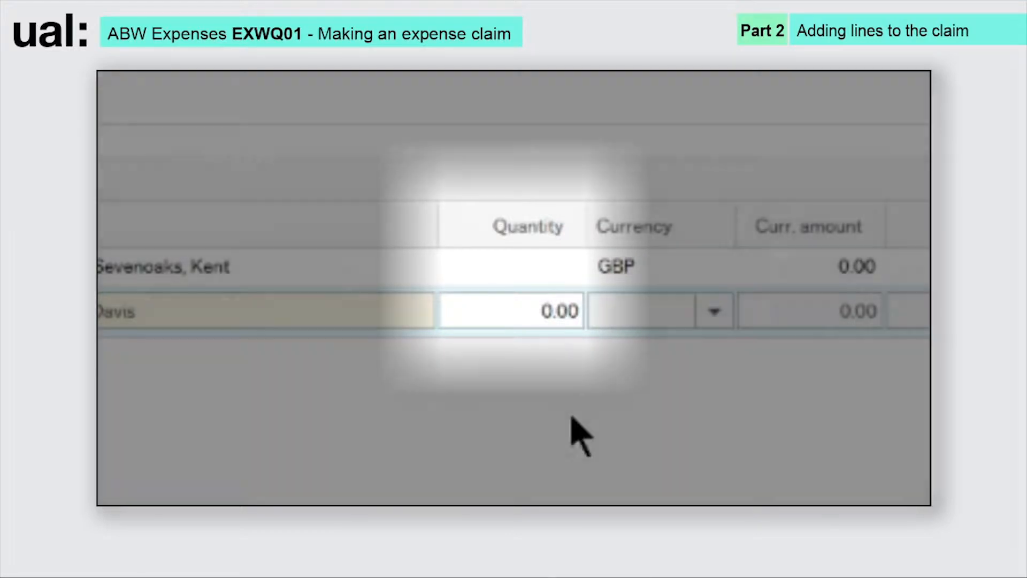
text(77)
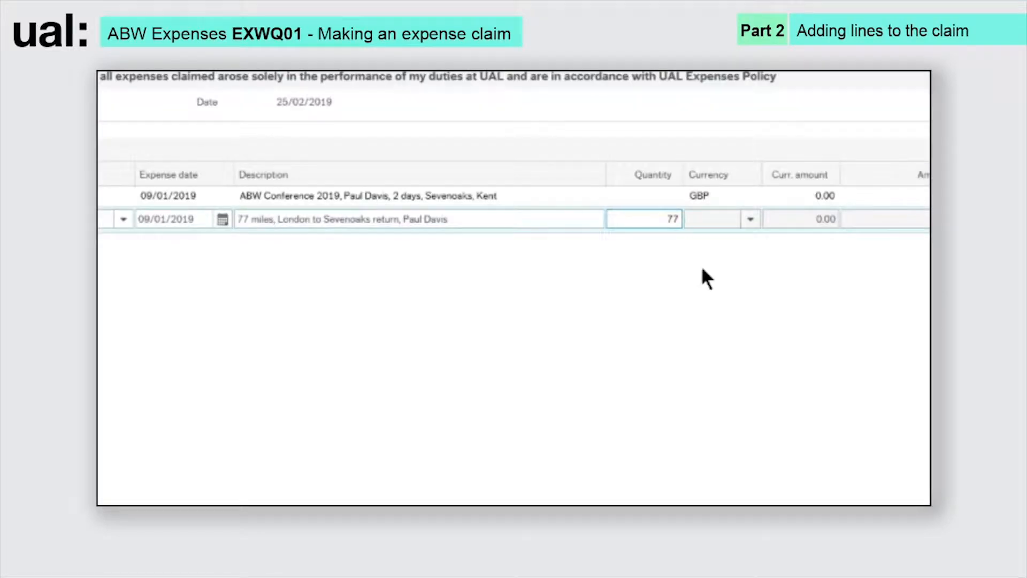
key(Tab)
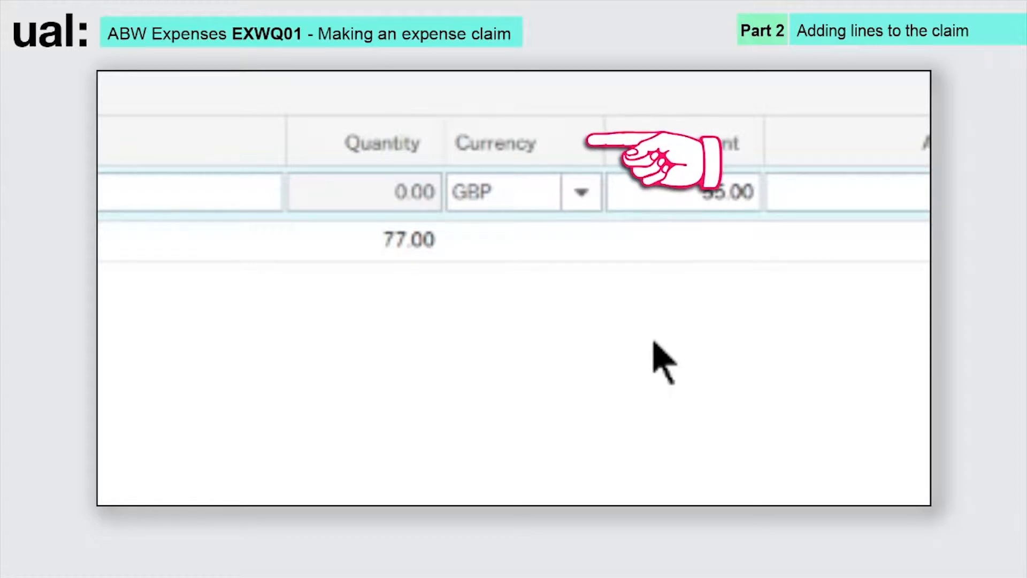
- Keep GBP as the first line's currency and enter 55 as its amount
click(581, 198)
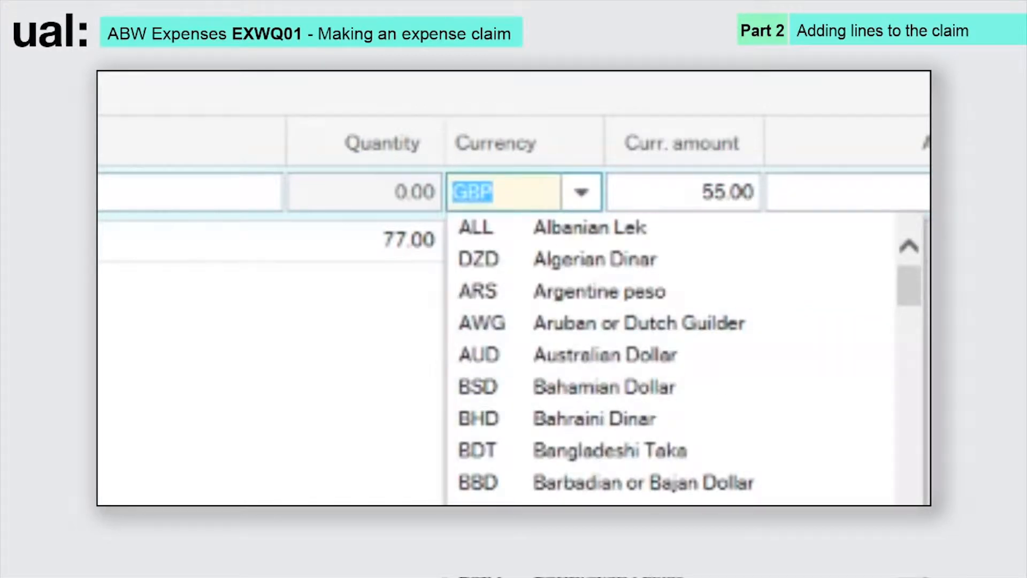
scroll(562, 374, down, 6)
click(290, 449)
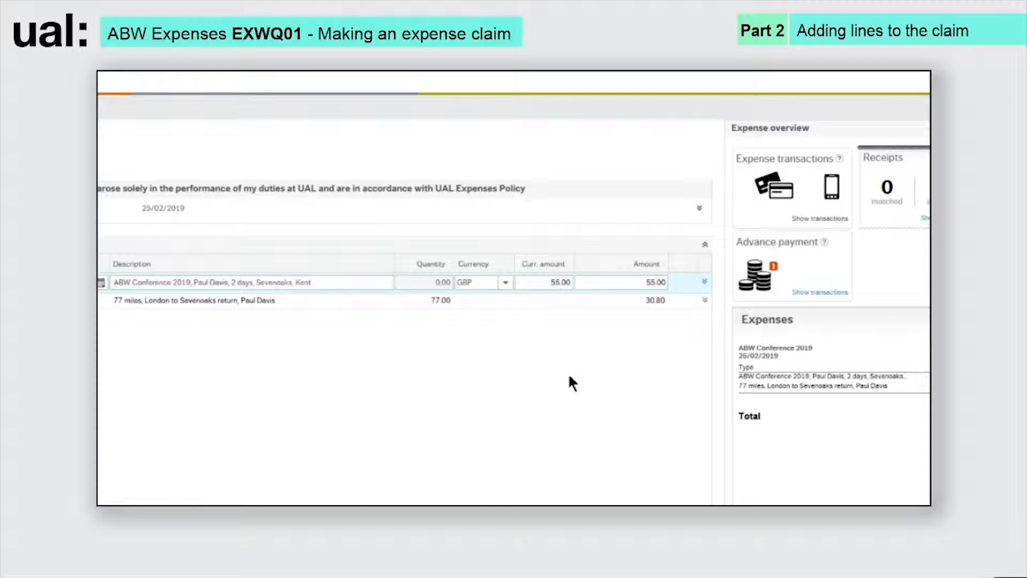
click(560, 282)
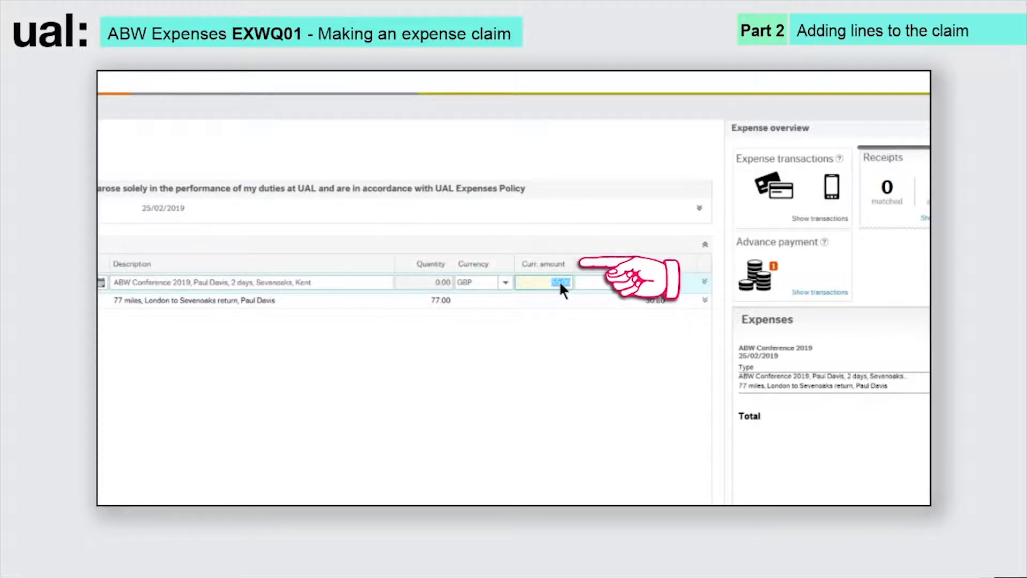
text(55)
key(Return)
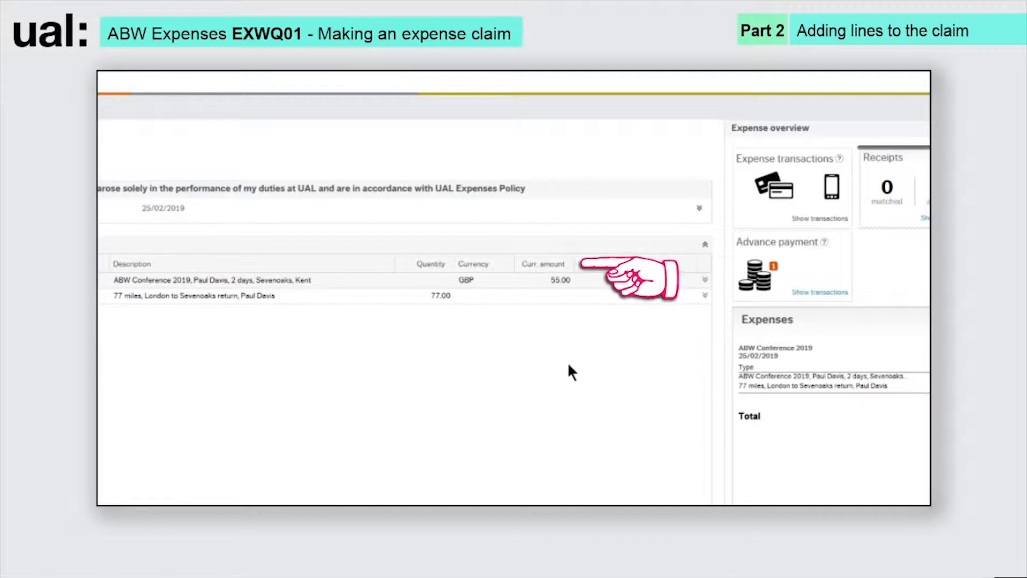
click(485, 286)
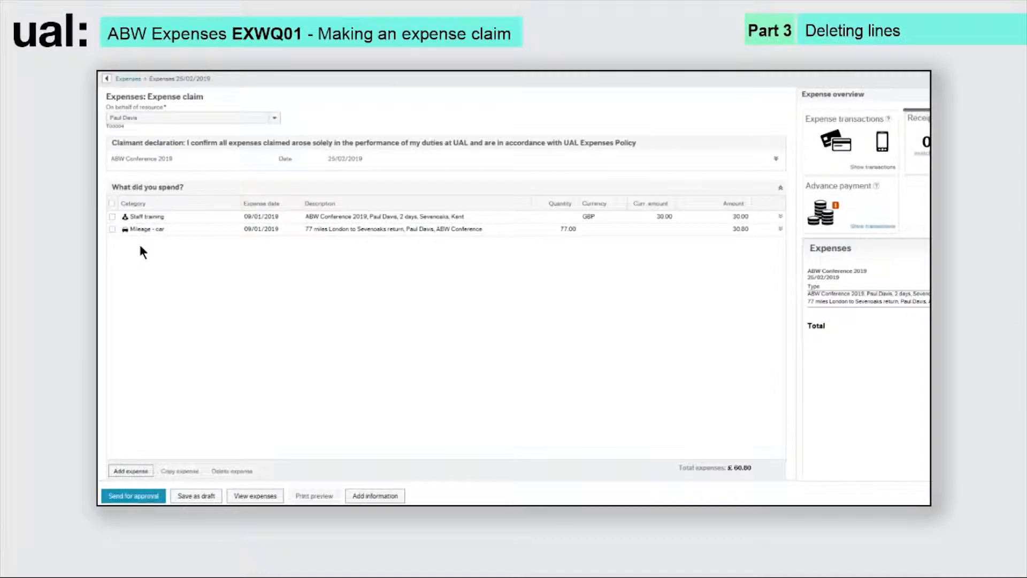
- Select the Mileage - car line and delete it from the claim
click(112, 229)
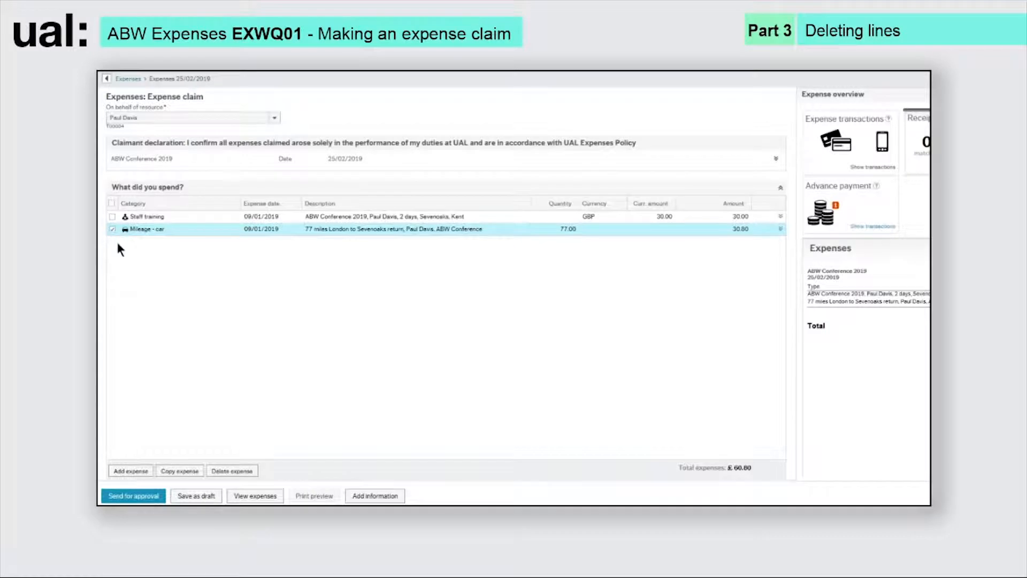
click(251, 474)
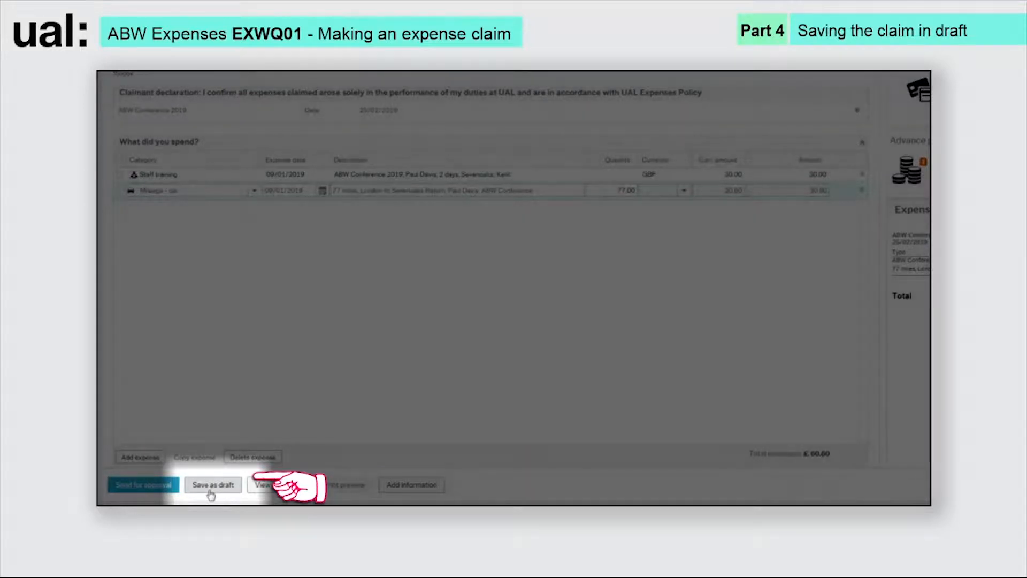
- Save the ABW Conference 2019 expense claim as a draft
click(210, 488)
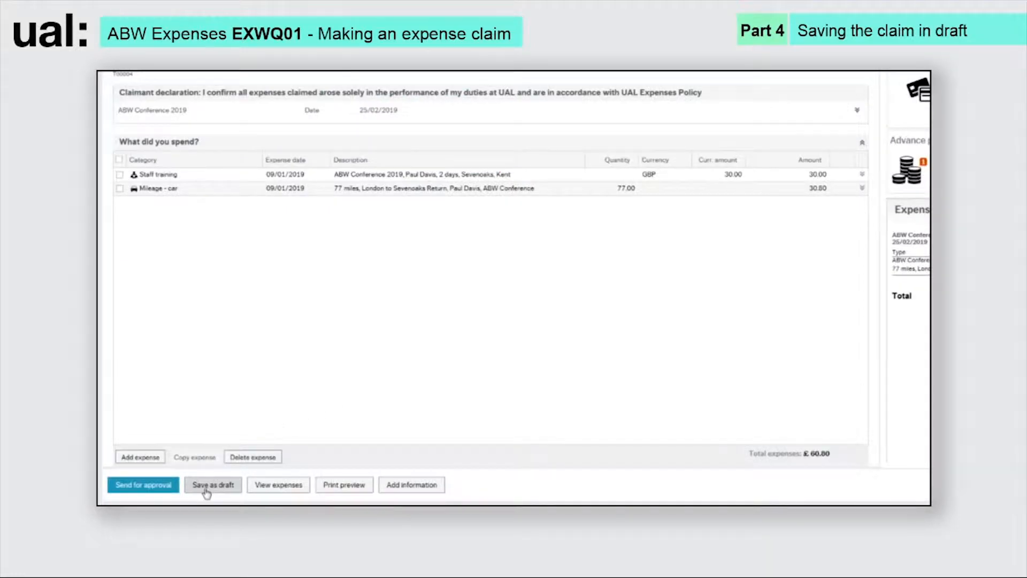
click(206, 494)
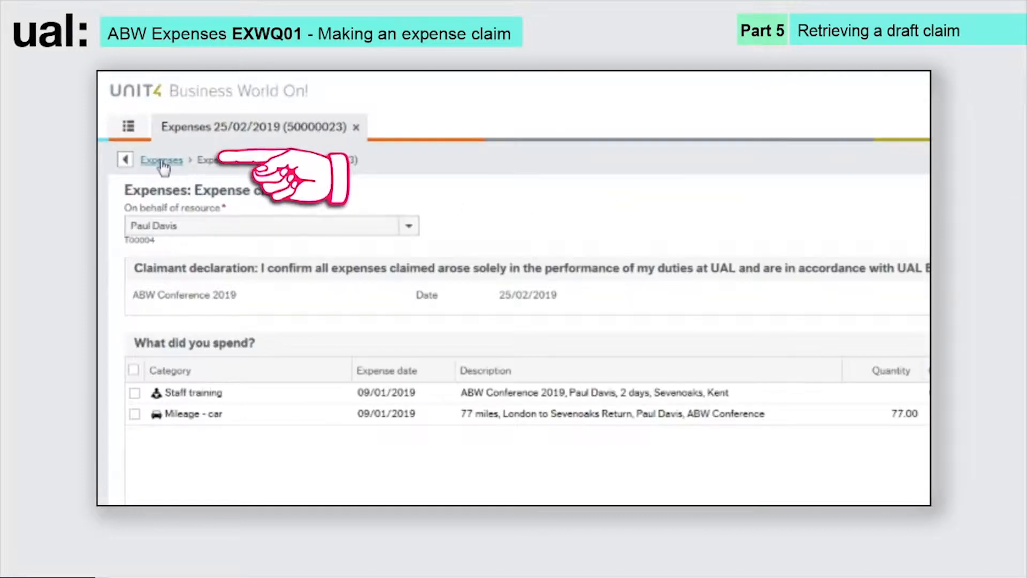
- Reopen the 25/02/2019 ABW Conference 2019 claim from the Expenses Draft list
click(162, 160)
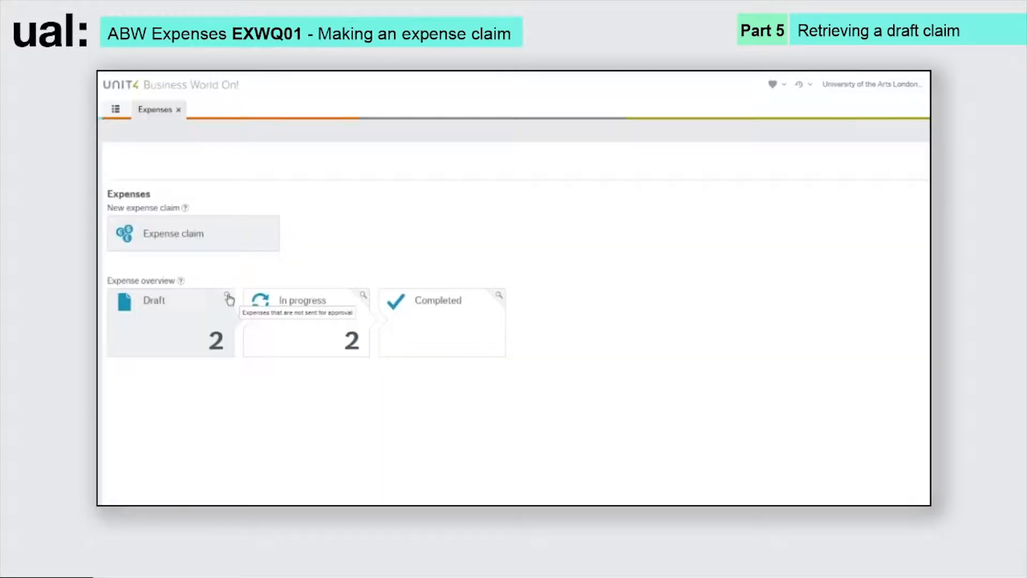
click(228, 296)
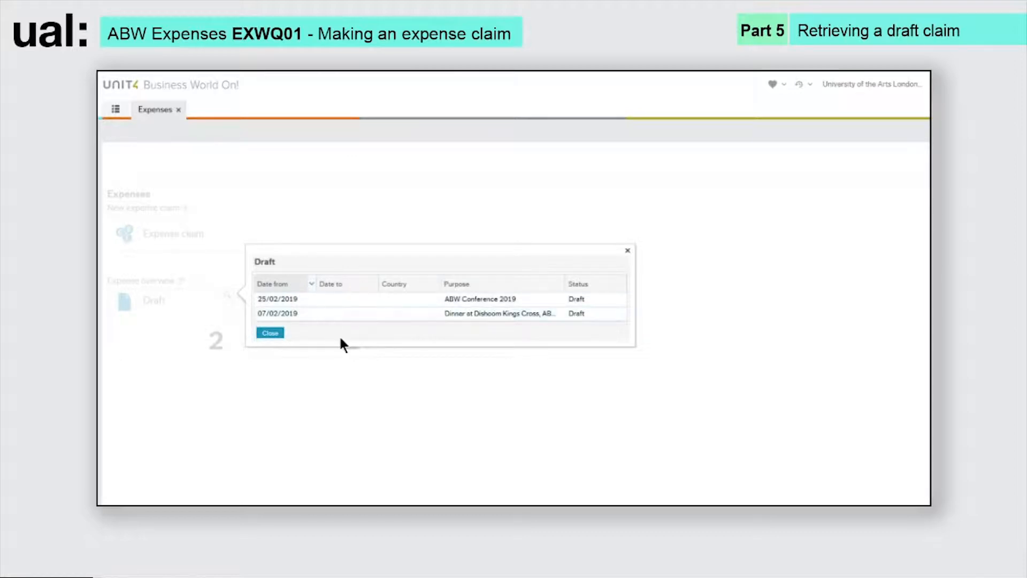
click(326, 304)
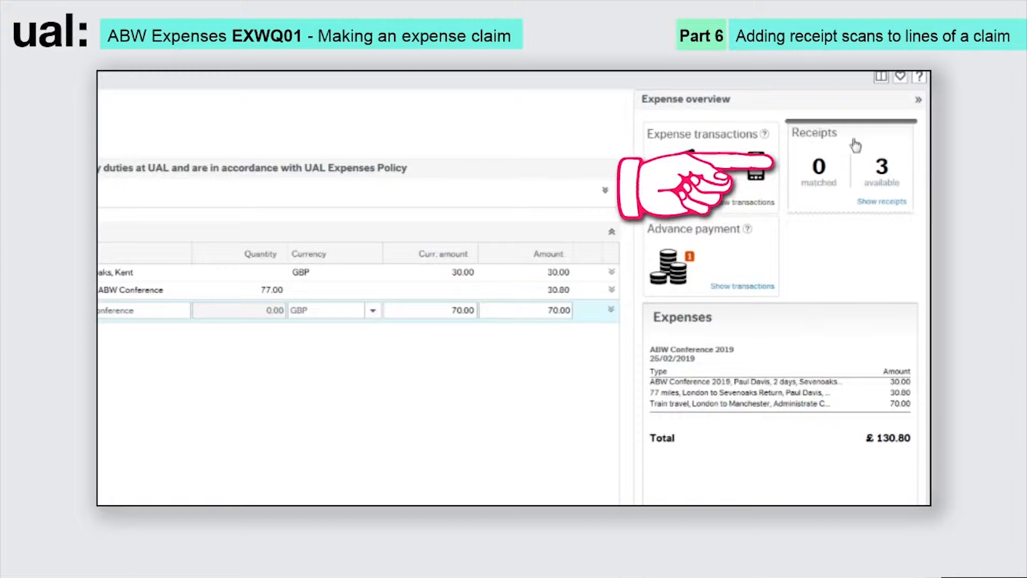
- Upload the 'Train ticket London to Manchester' scan to the claim's receipts
click(854, 181)
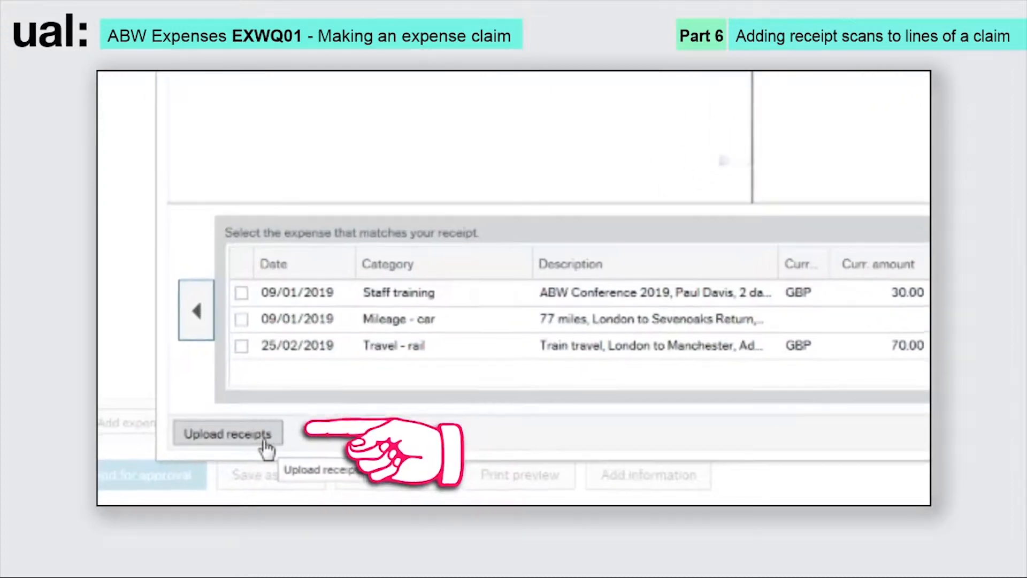
click(259, 425)
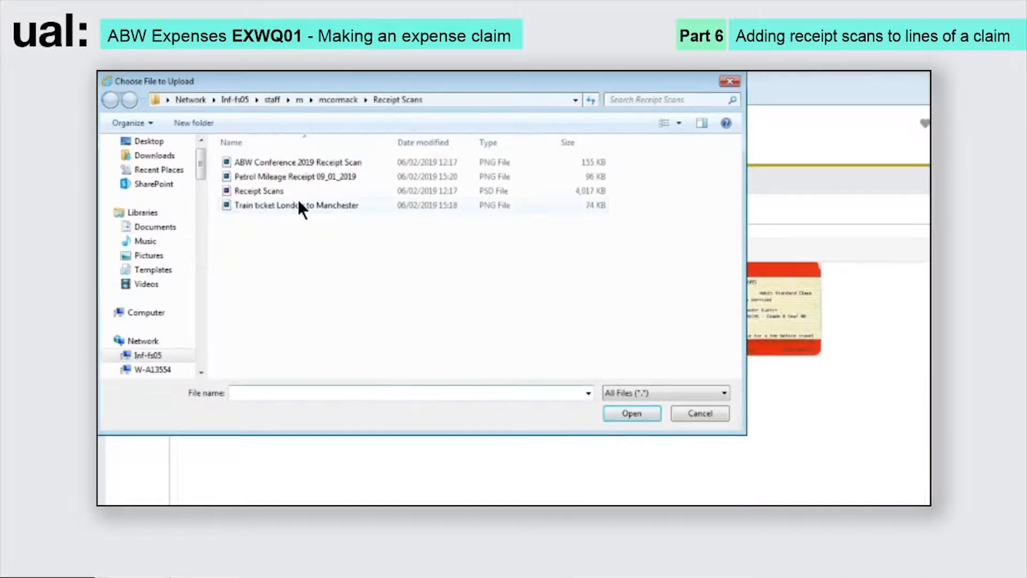
click(298, 204)
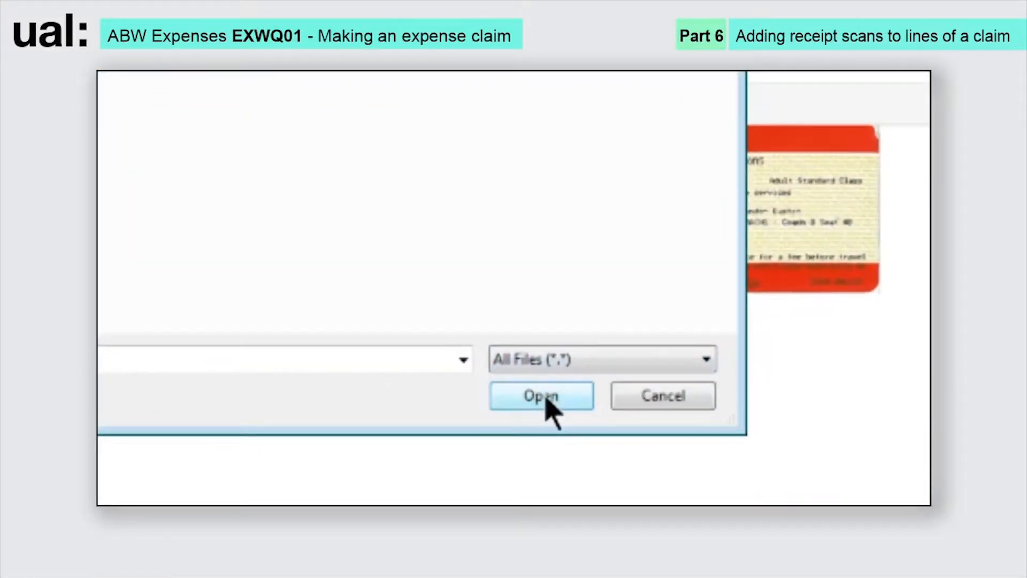
click(547, 400)
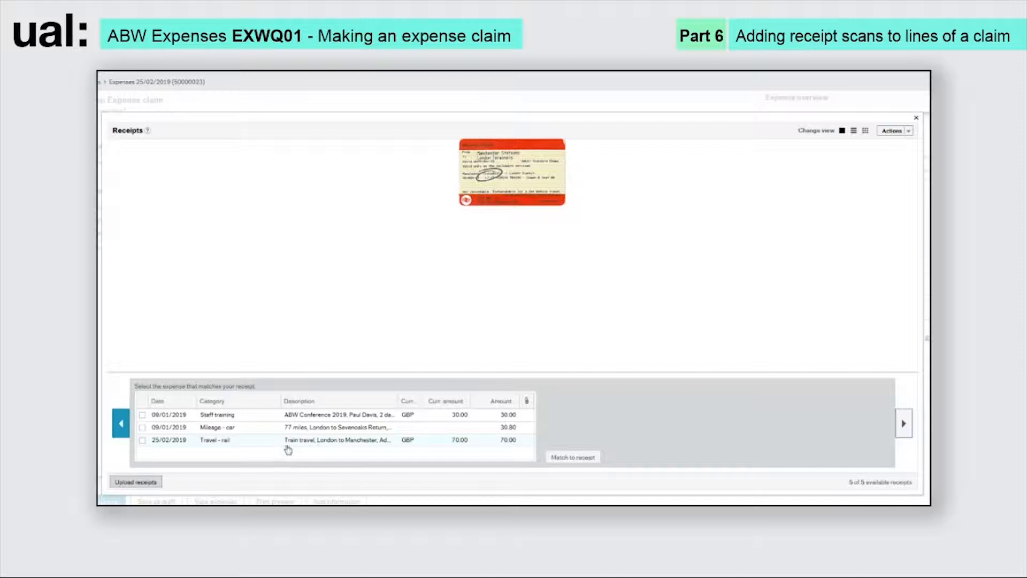
- Try the Grid, List and Detailed receipt views, ending on the ABW Training Conference invoice, 1 of 5
click(252, 416)
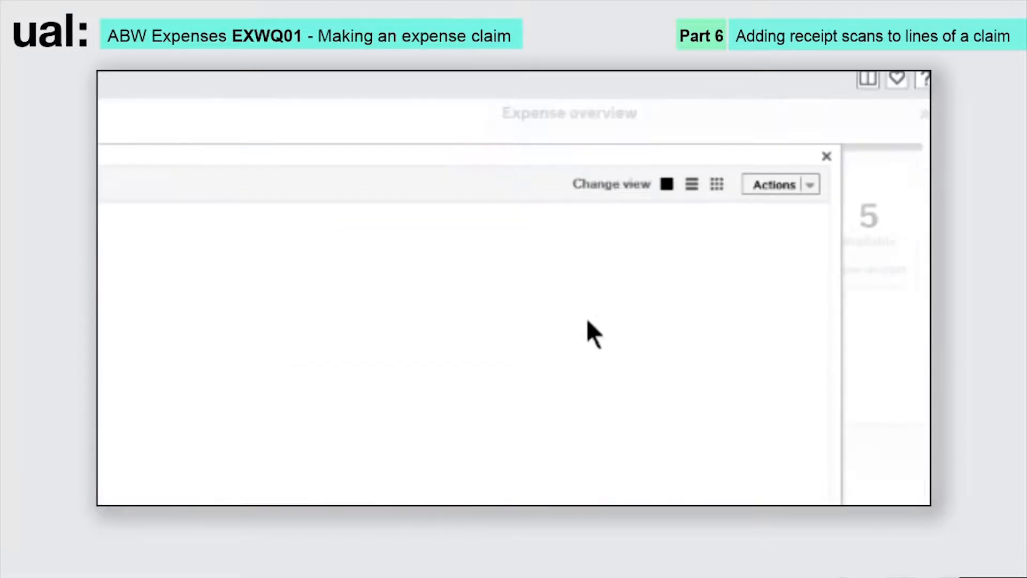
click(719, 184)
click(666, 185)
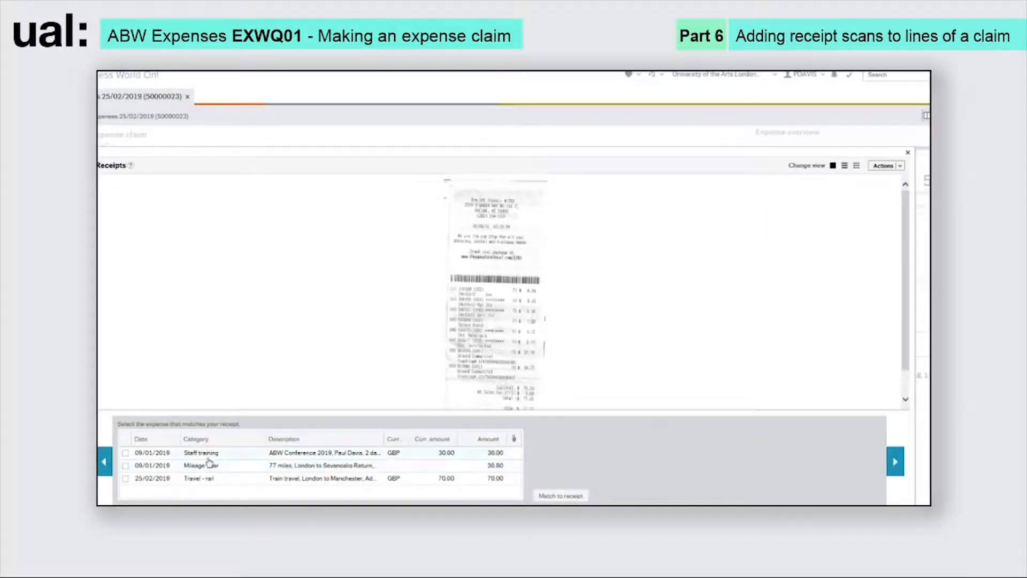
click(105, 461)
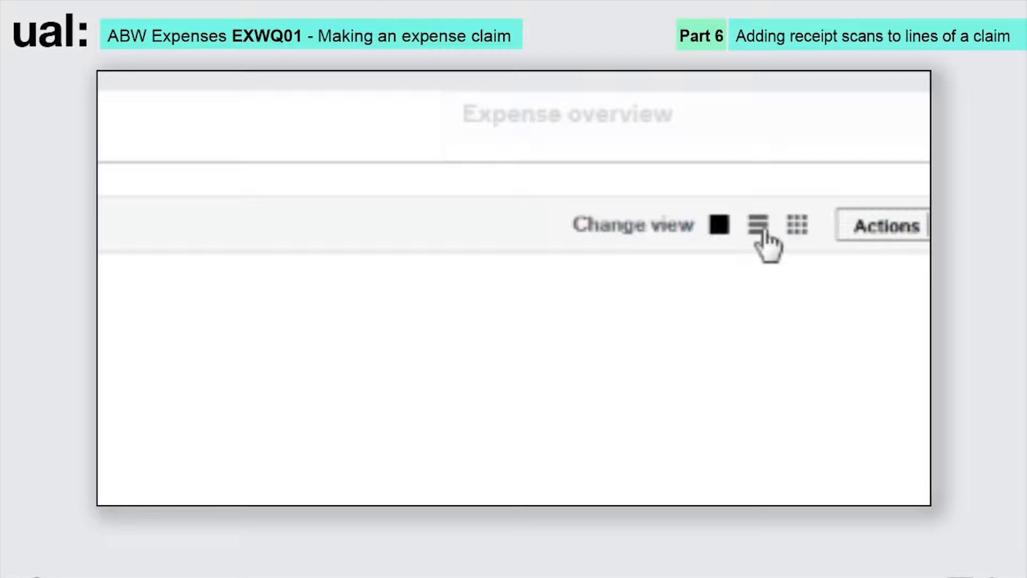
click(760, 233)
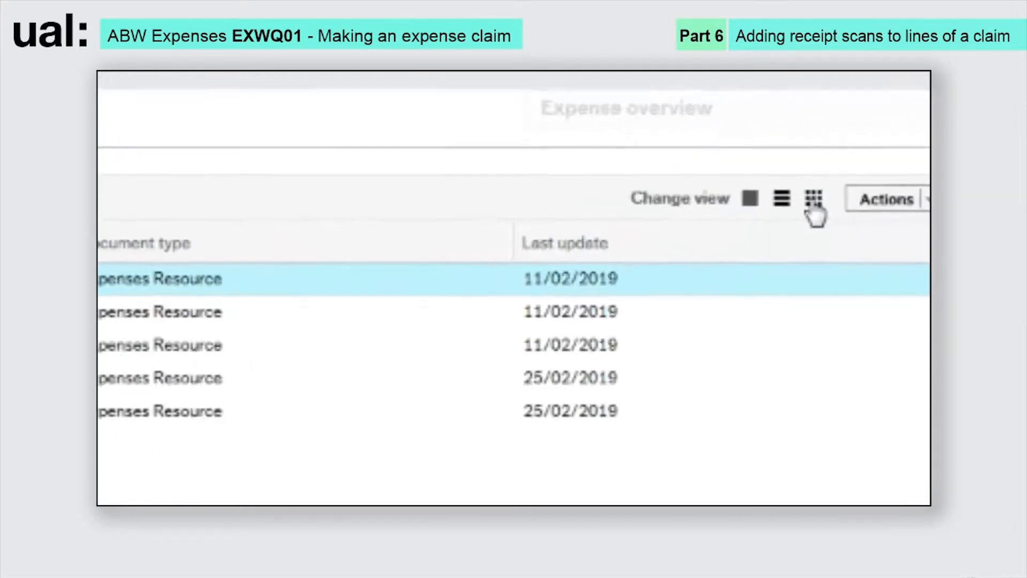
click(837, 173)
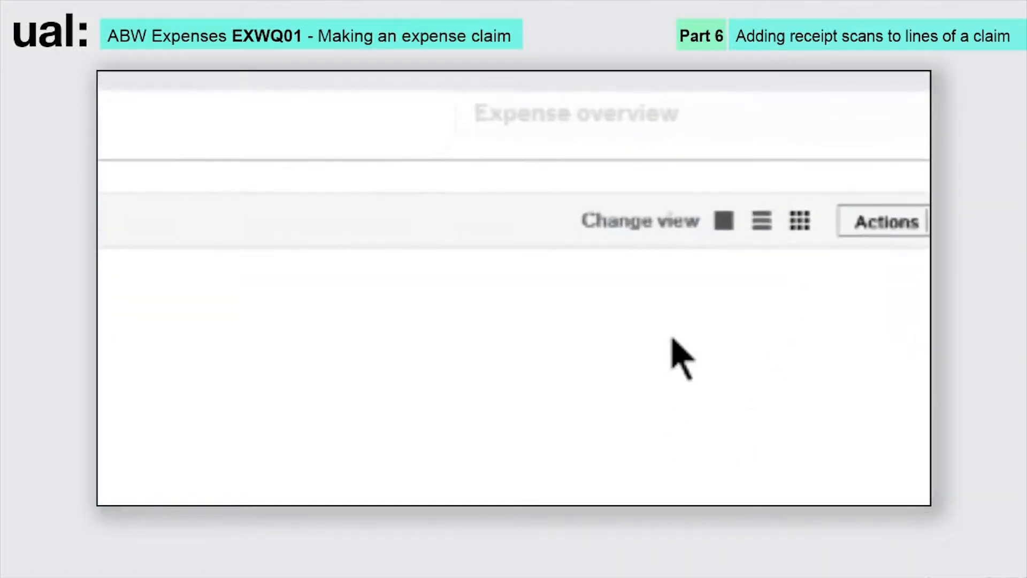
click(717, 228)
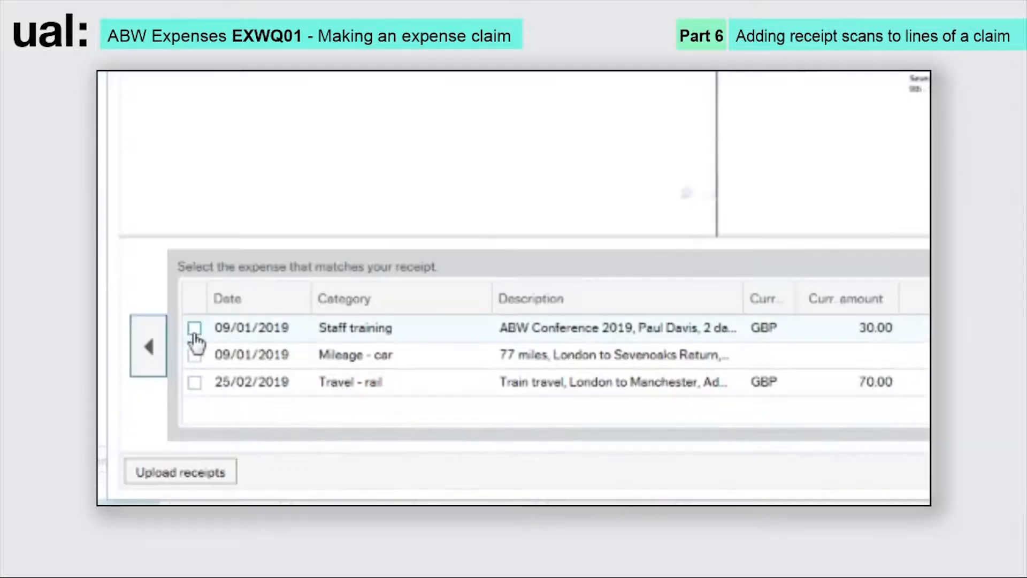
- Match the conference invoice to Staff training and the till receipt to Mileage - car
click(194, 328)
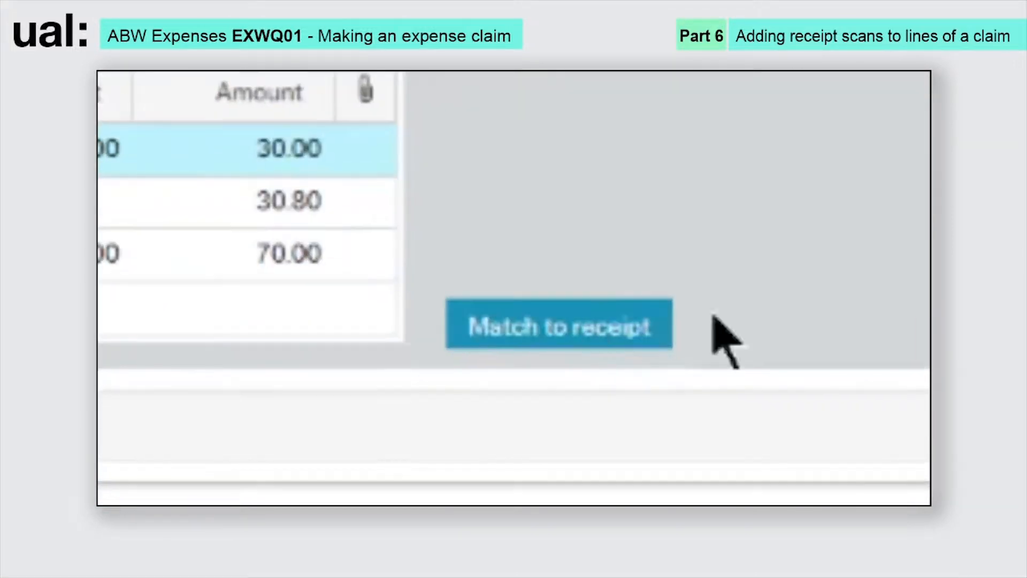
click(621, 336)
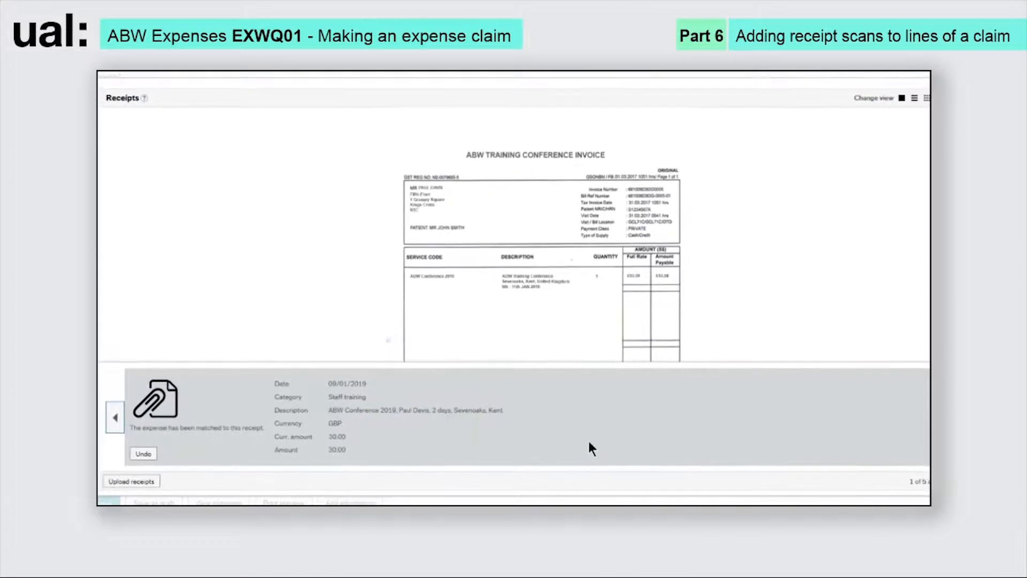
click(908, 412)
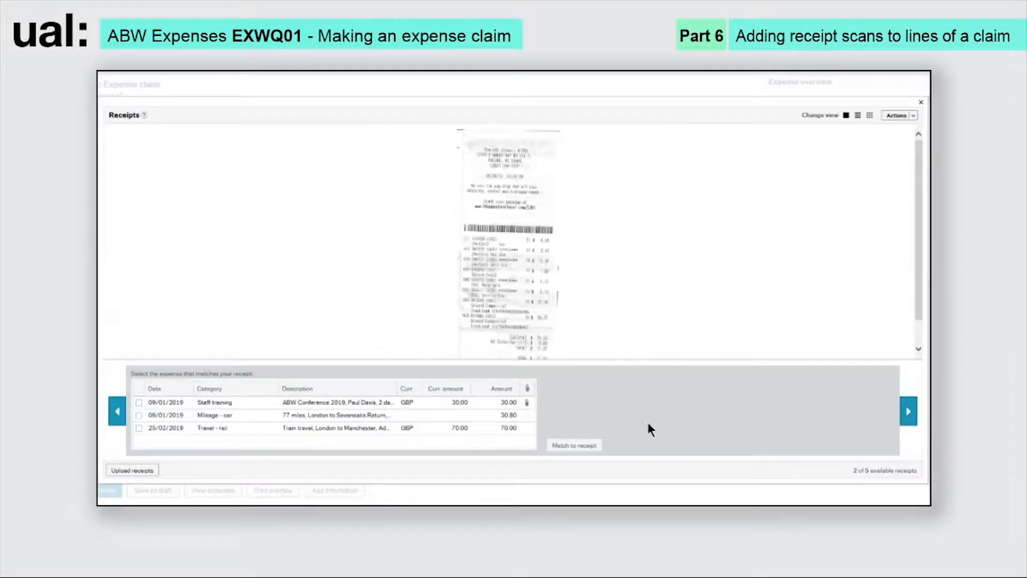
click(139, 416)
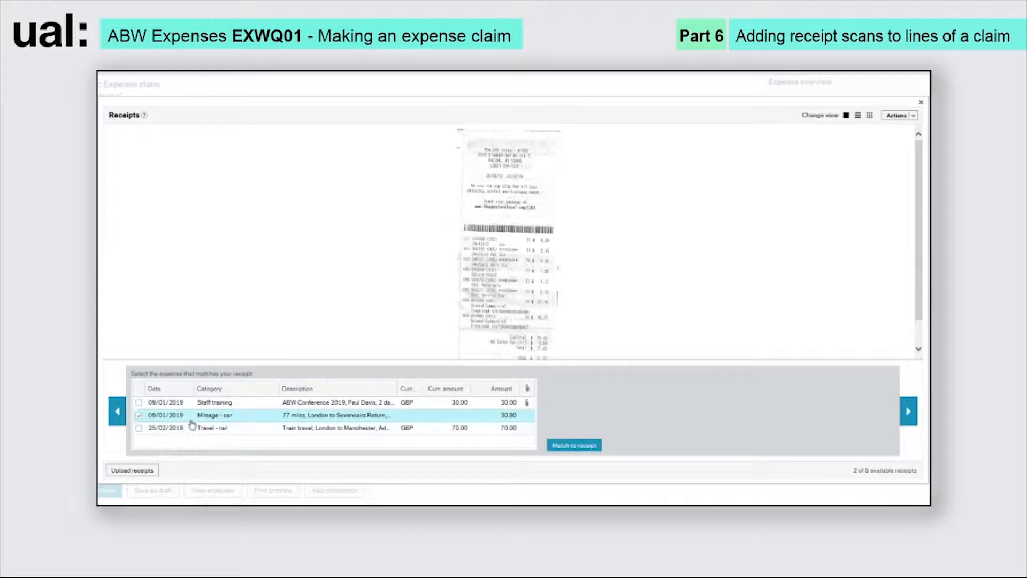
click(574, 447)
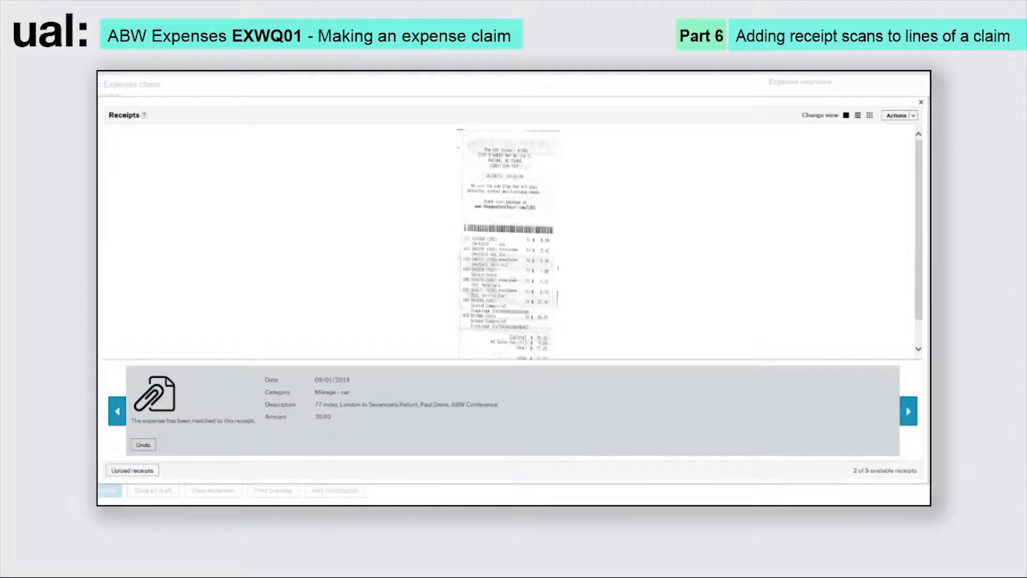
click(908, 411)
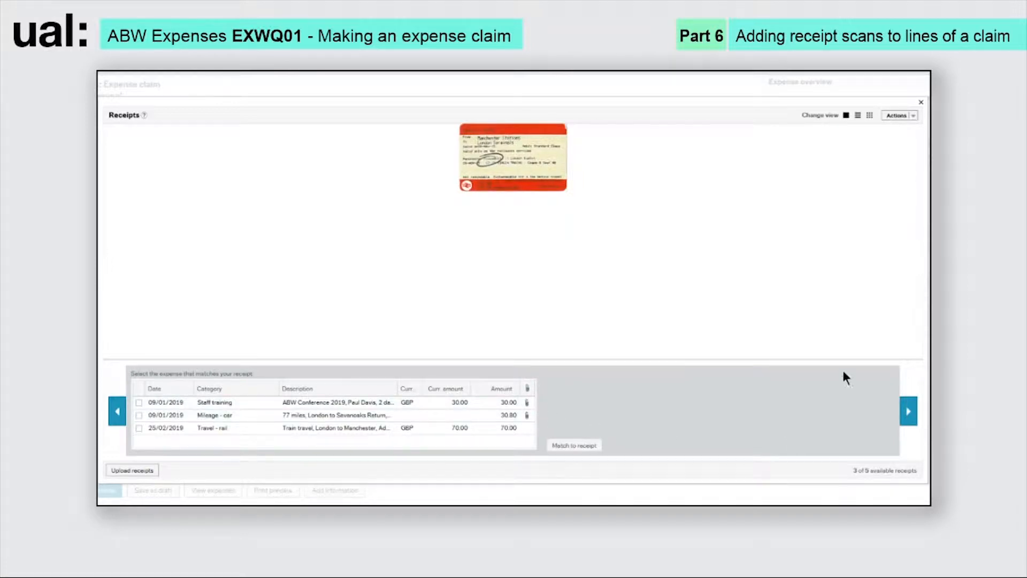
click(922, 102)
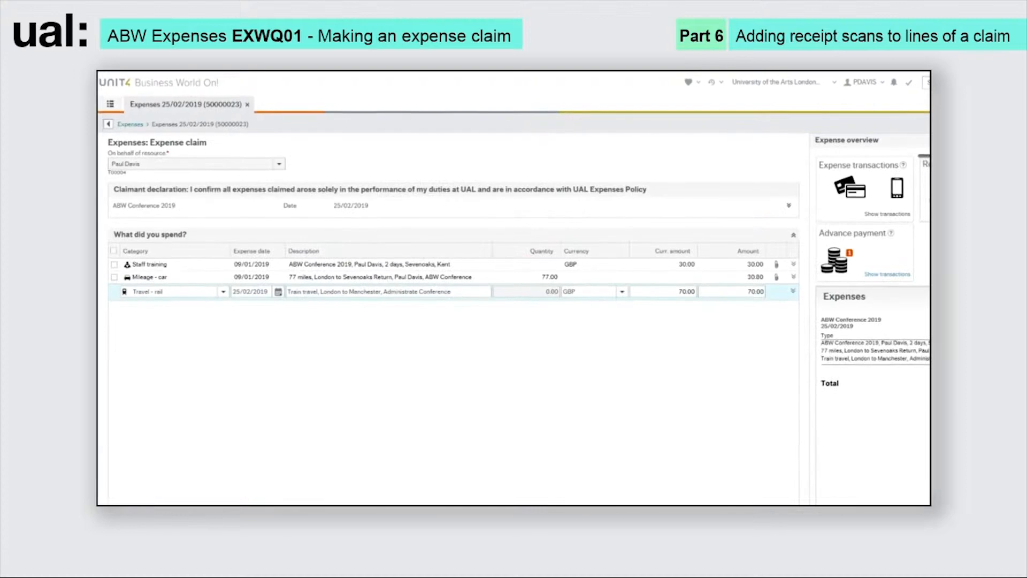
- Preview the receipt attached to the Staff training line, then close the preview
click(778, 266)
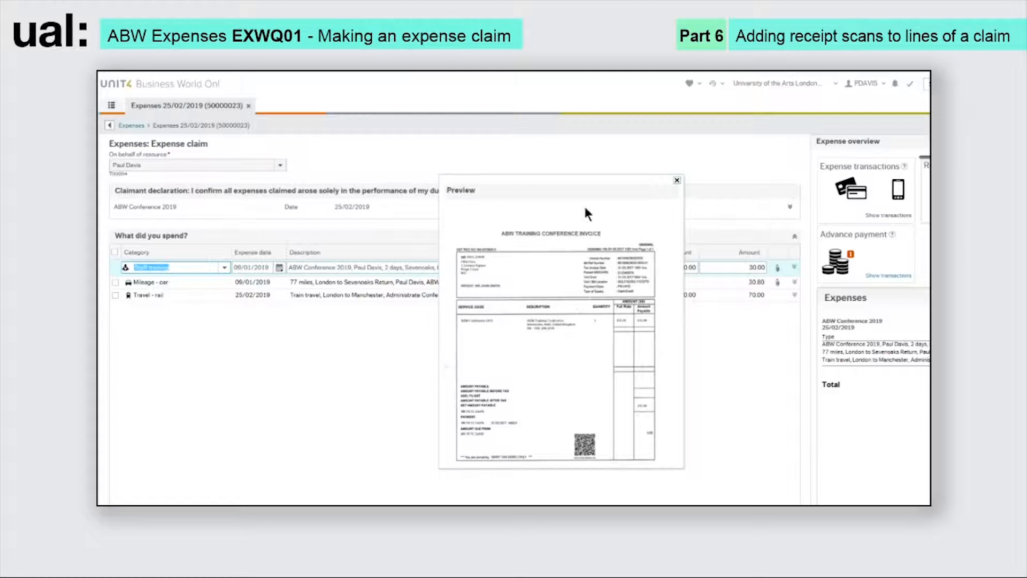
click(677, 181)
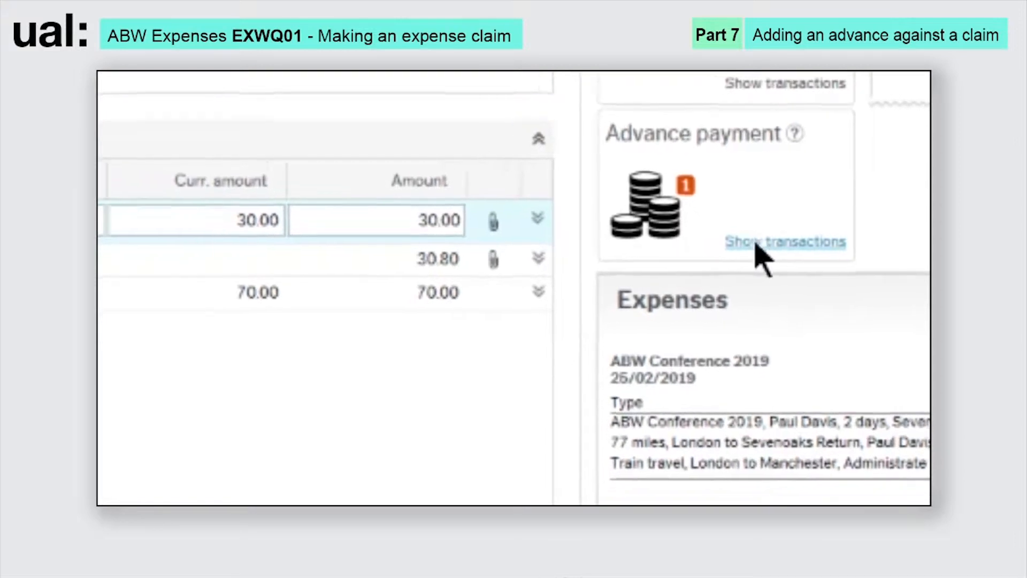
- Import the 150.00 GBP advance dated 18/02/2019 into the expense claim
click(756, 243)
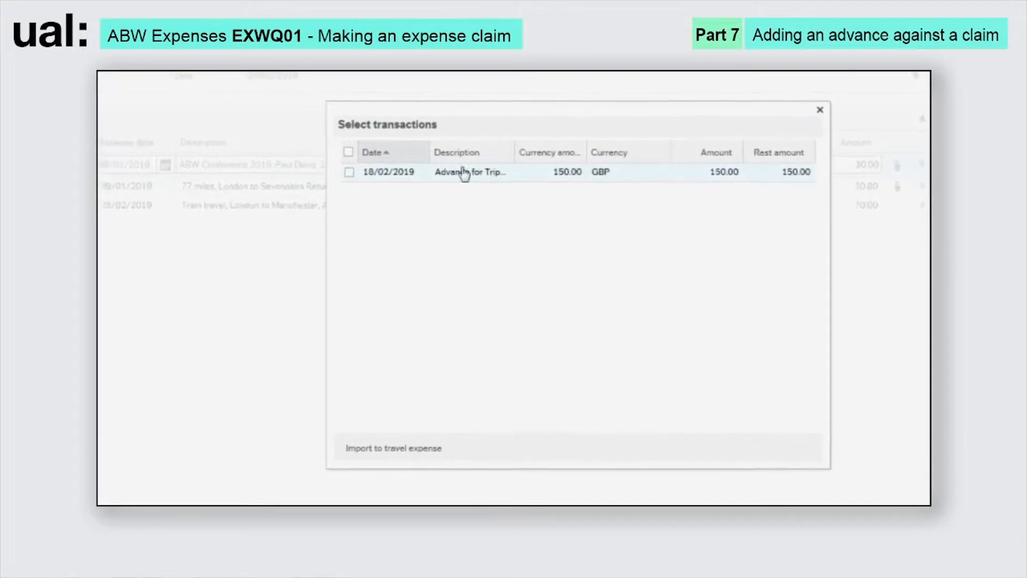
click(367, 173)
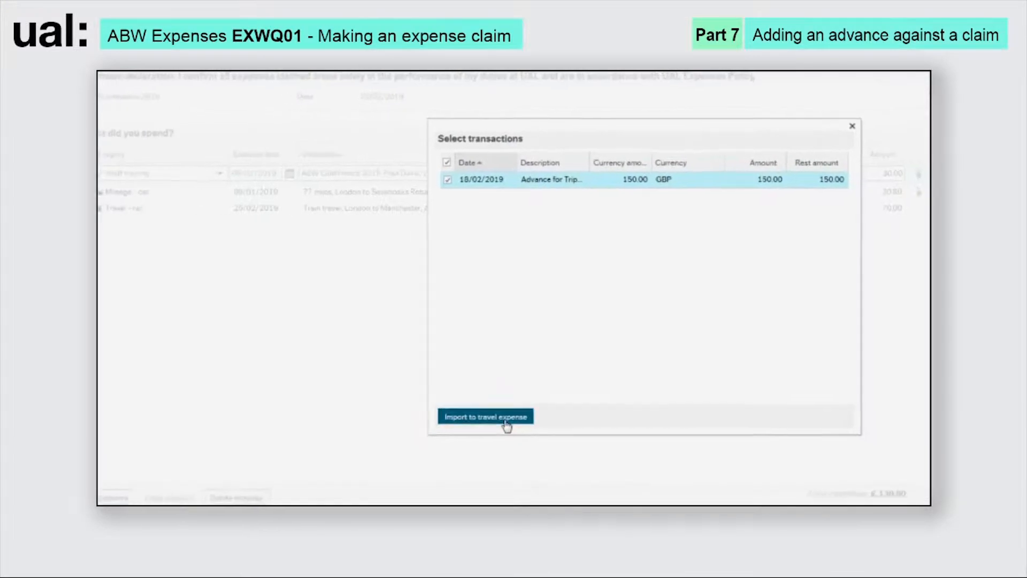
click(501, 426)
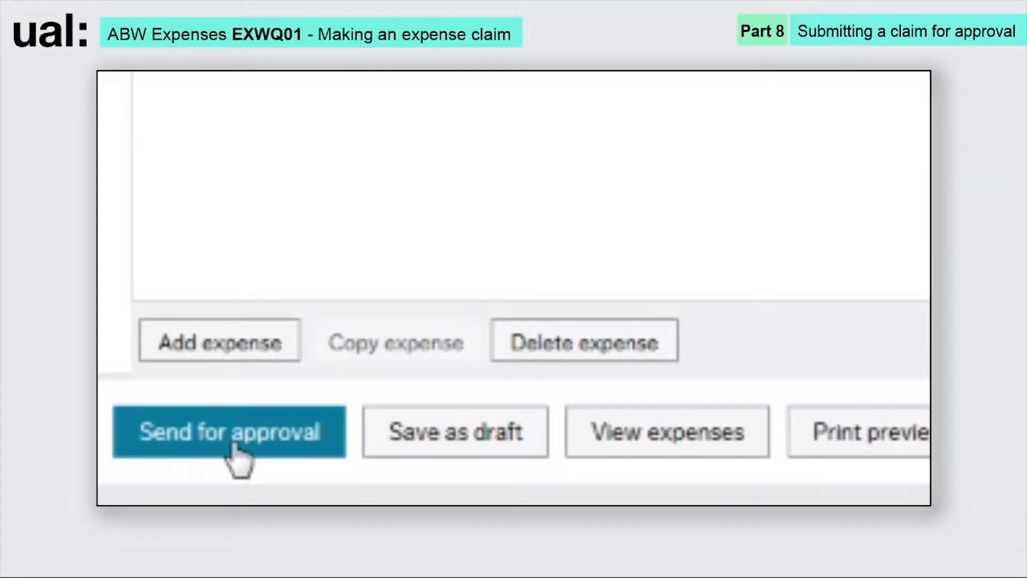
- Attempt to send the claim and trace its errors to the Travel - rail line's missing Budget Code
click(235, 450)
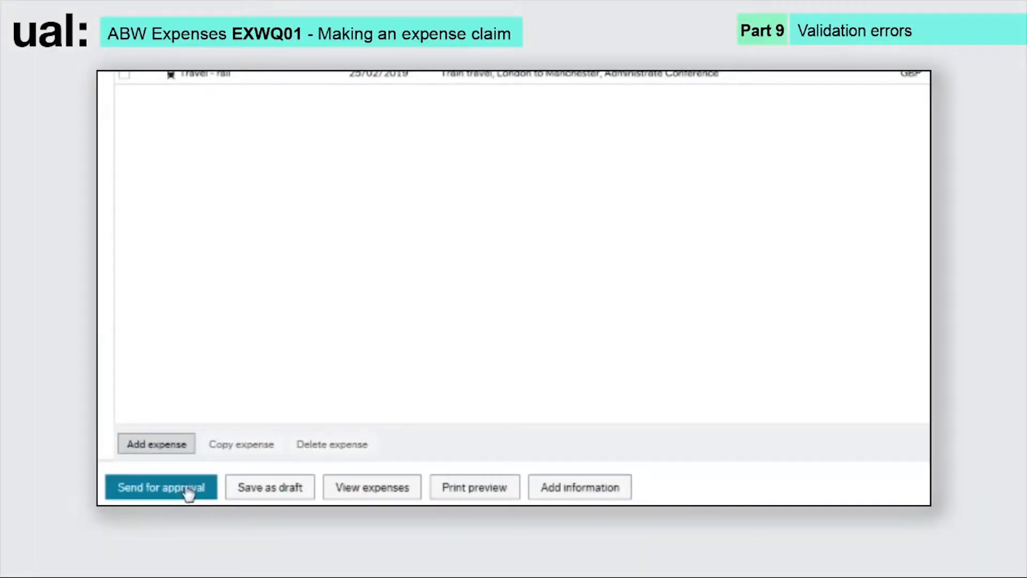
click(186, 490)
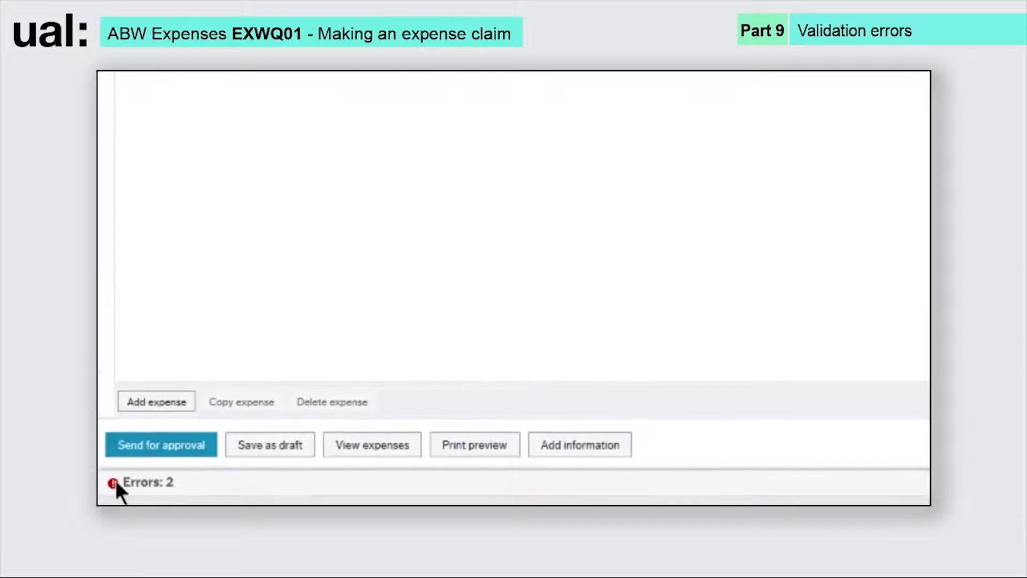
click(116, 481)
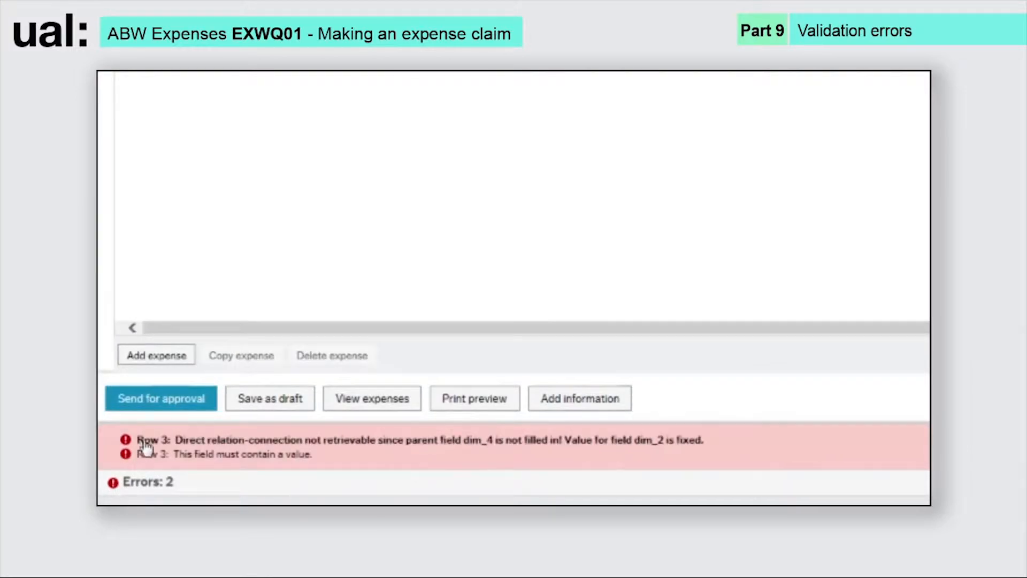
click(225, 455)
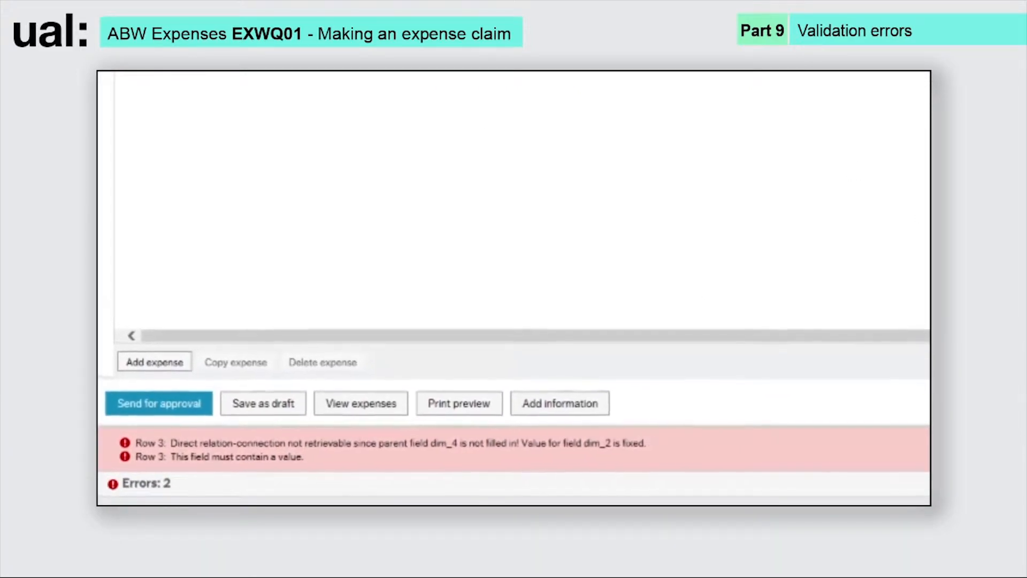
mouse_move(146, 71)
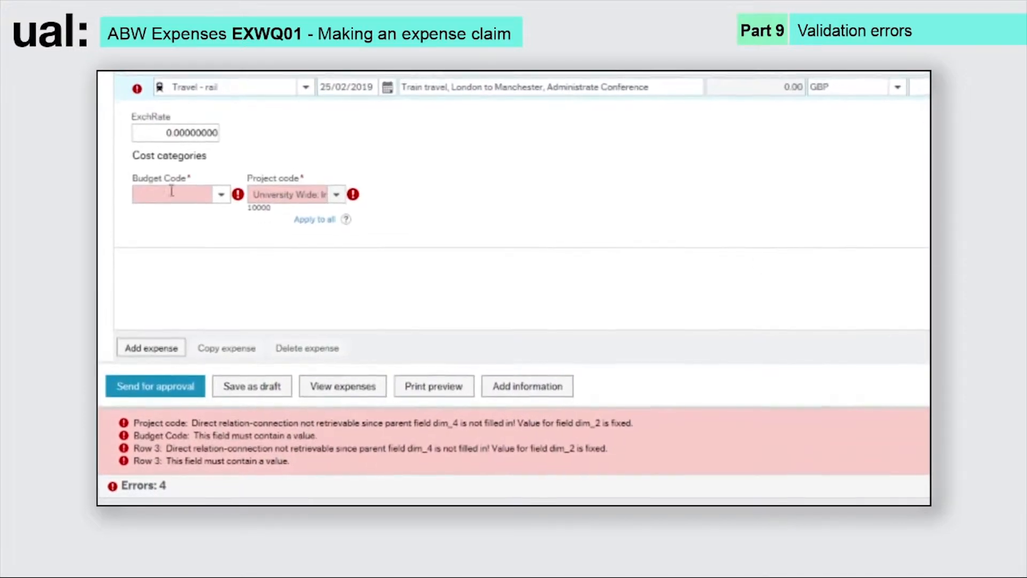
- Enter 'Central Finance' as the Travel - rail Budget Code and resend the claim for approval
click(161, 189)
text(Central)
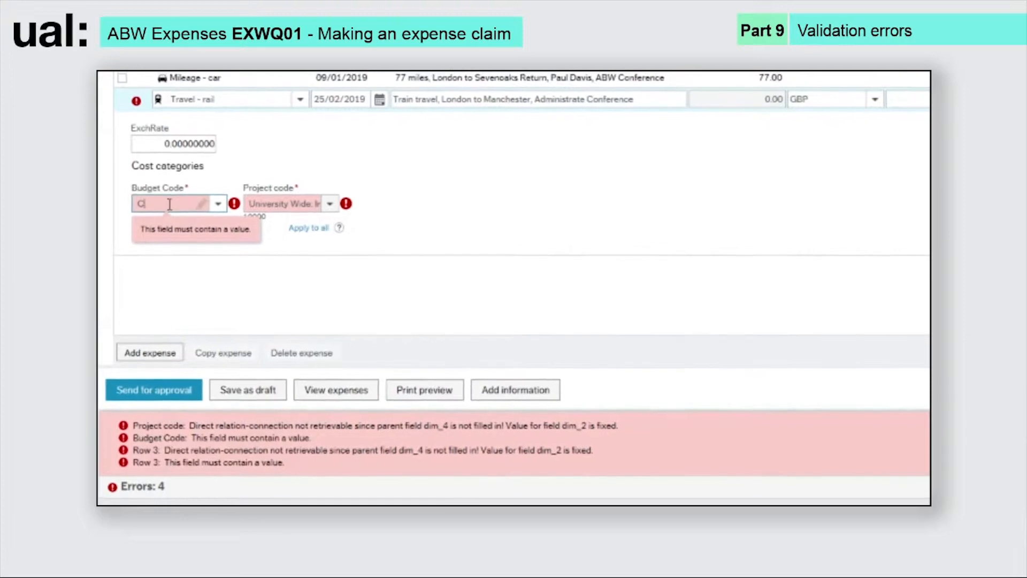
text( Finance)
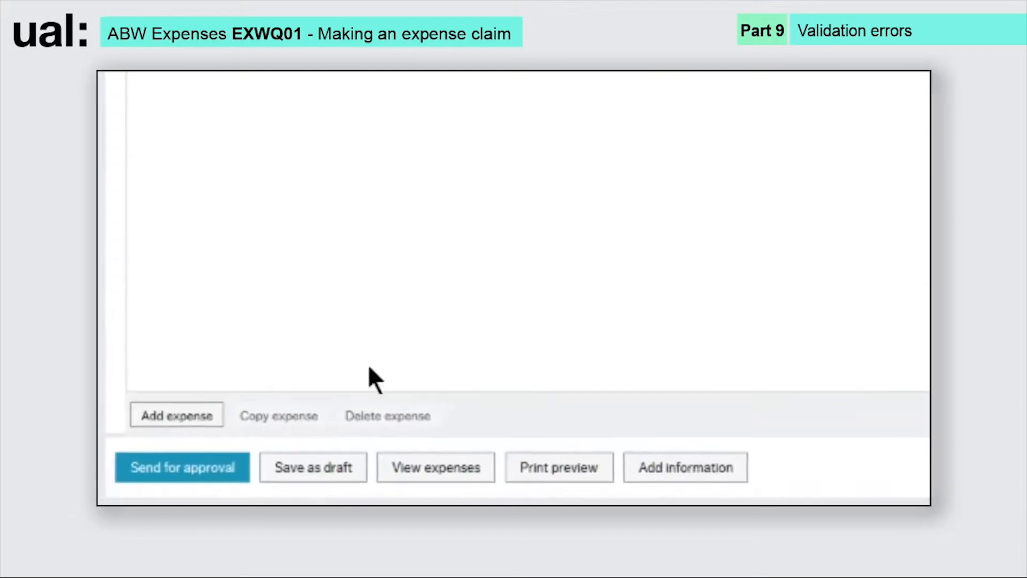
click(196, 464)
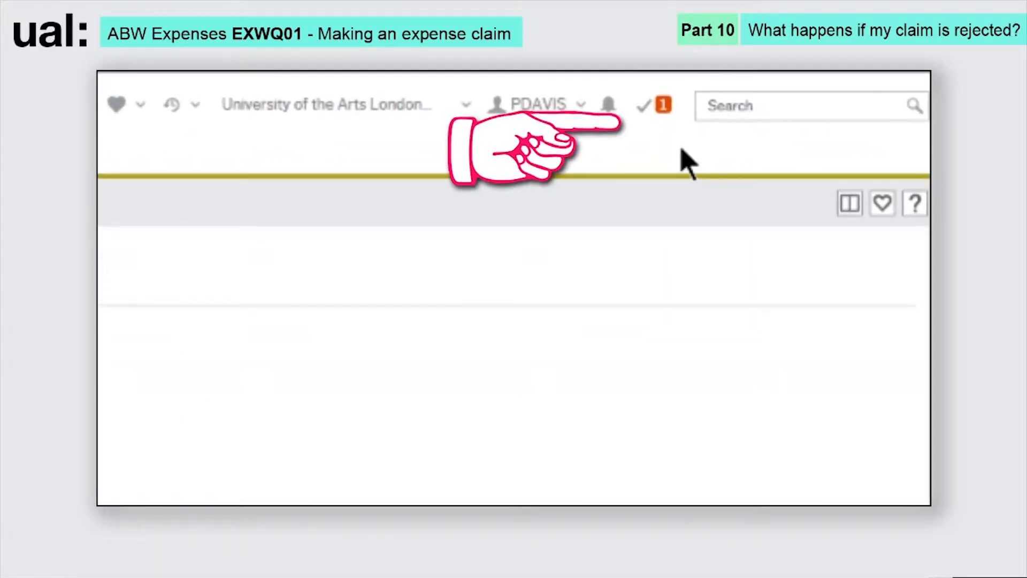
- Open the rejected ABW Conference 2019 claim from the pending tasks via Task management
click(659, 107)
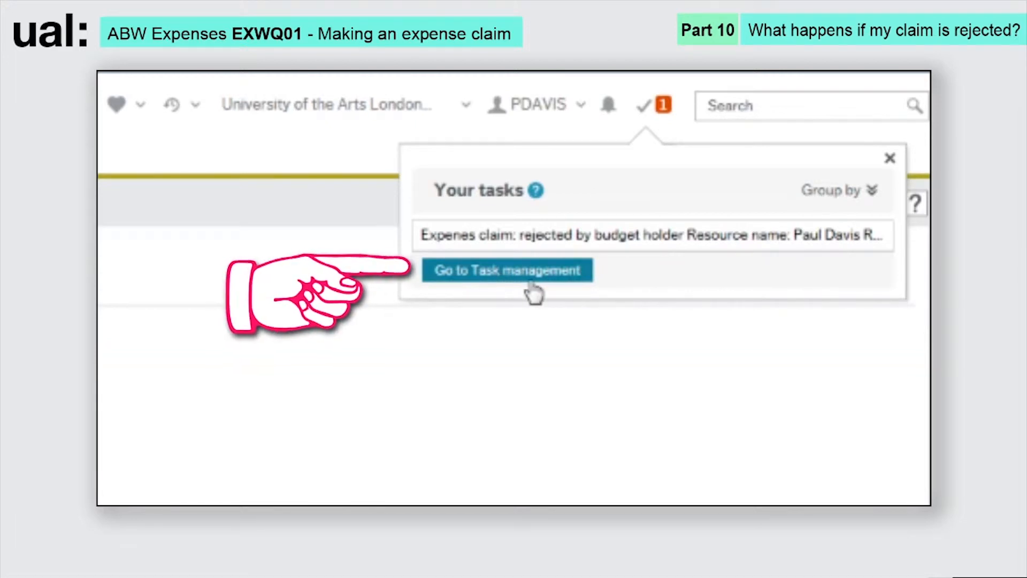
click(532, 286)
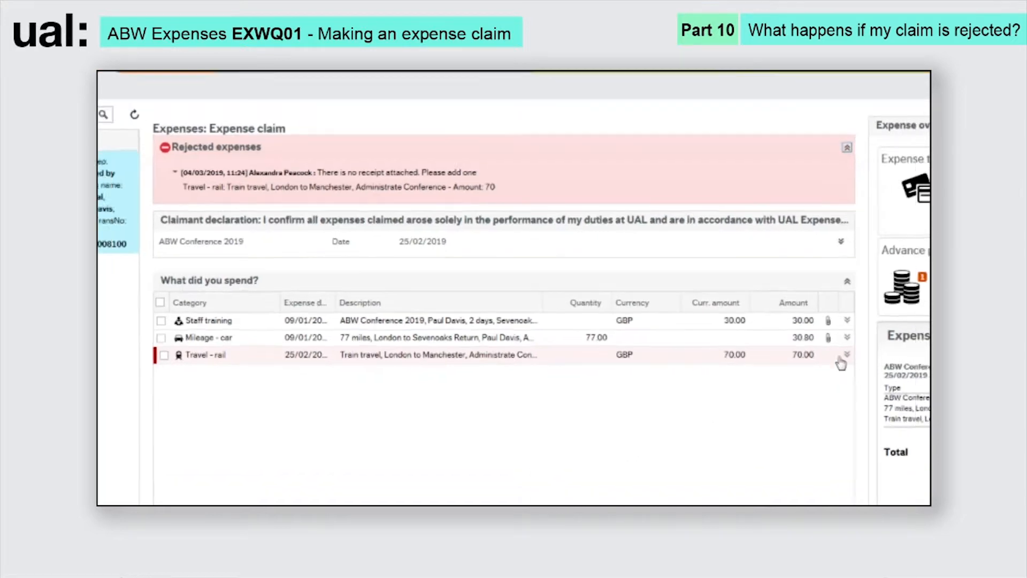
- Match the train ticket receipt to the Travel - rail expense and resend the claim for approval
click(916, 155)
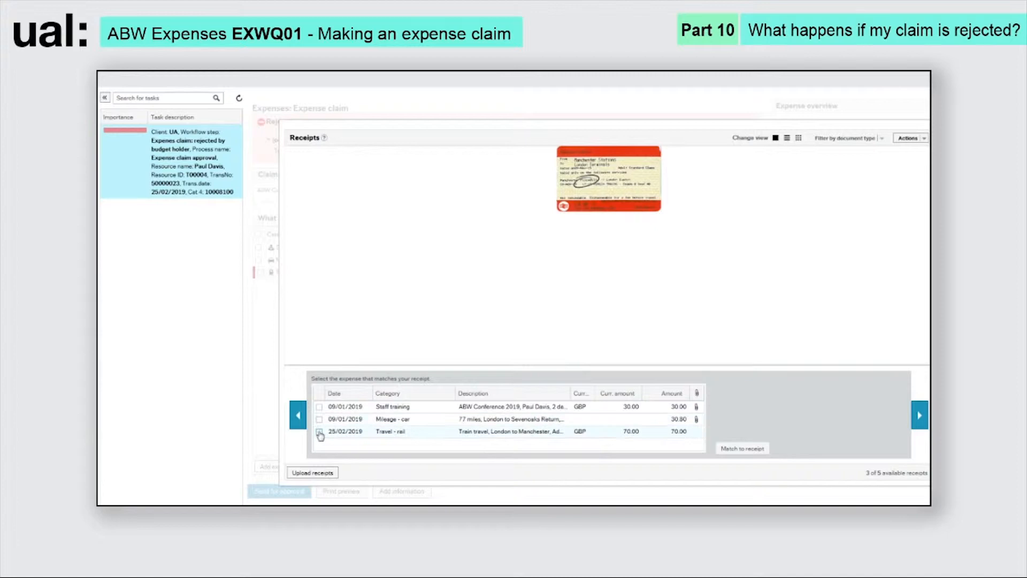
click(319, 432)
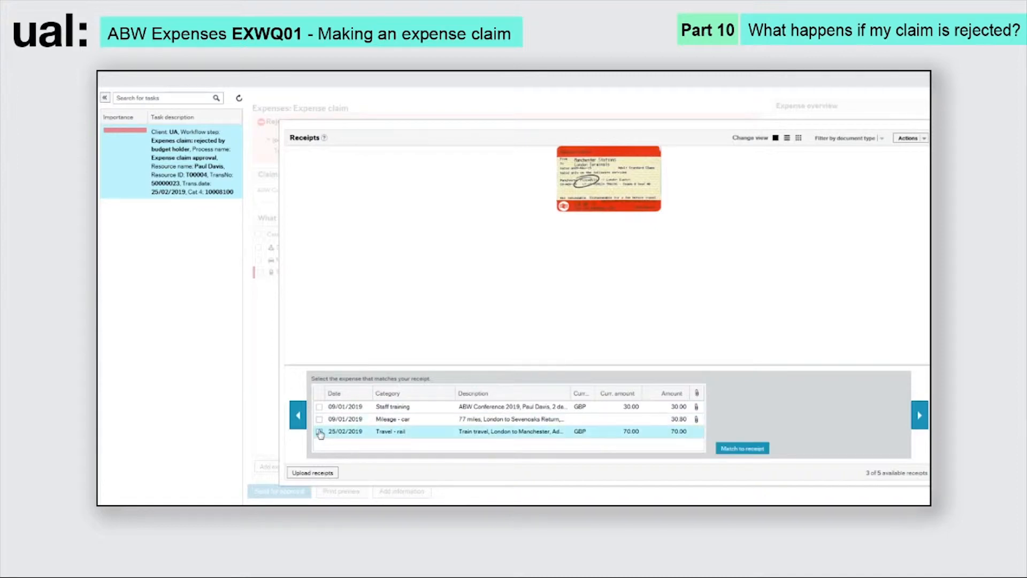
click(748, 451)
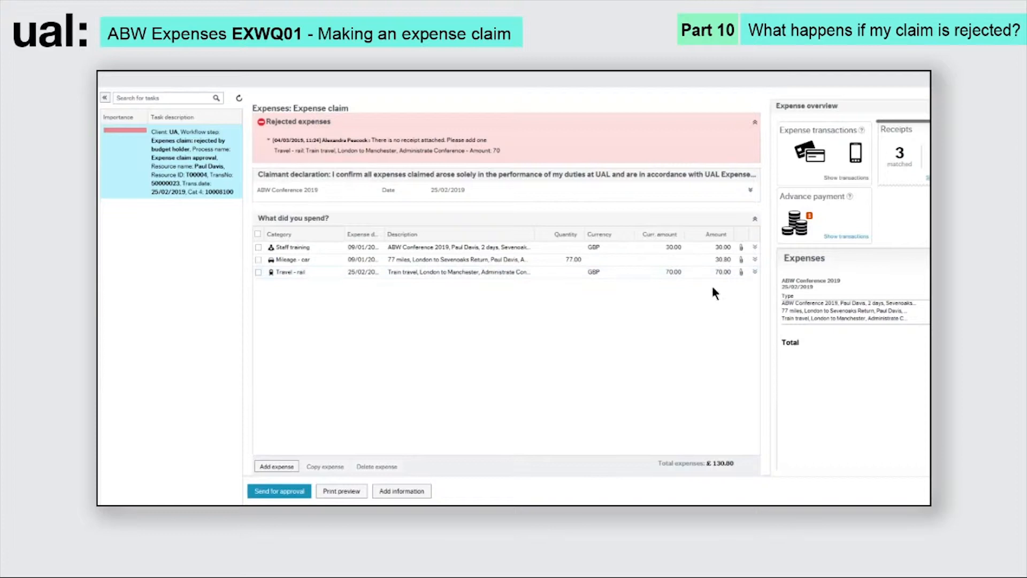
click(274, 491)
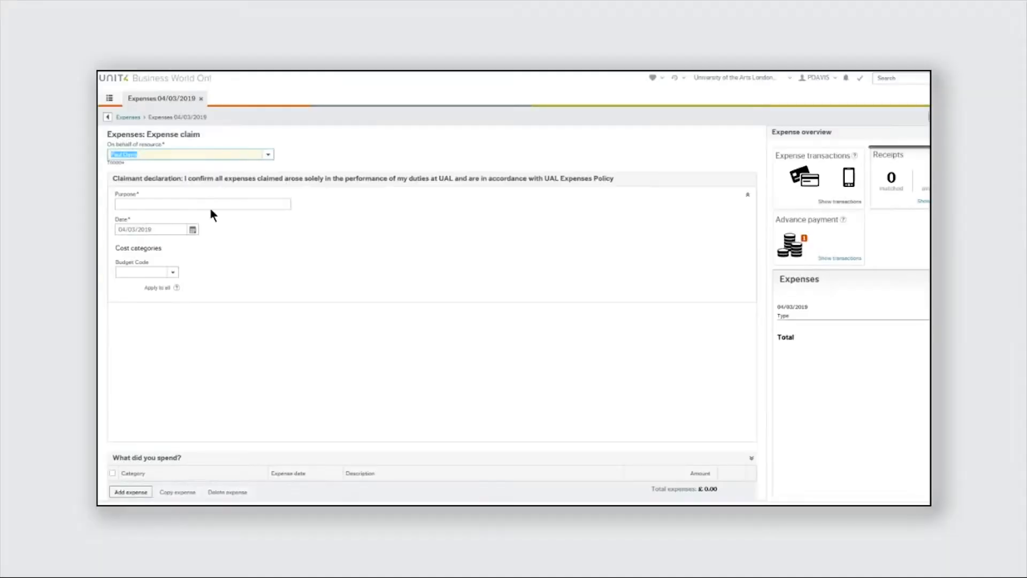
- Enter 'Dishoom Meal Administrate Kings Cross' as a new claim's purpose, then discard that unsaved 04/03/2019 claim
click(187, 203)
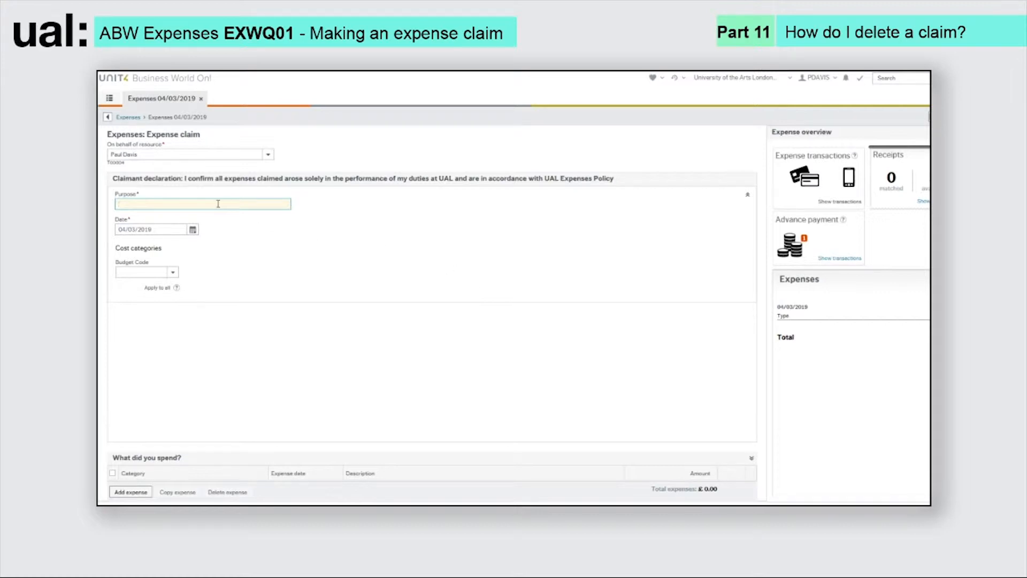
text(Dishoom Meal Administrate Kings Cross)
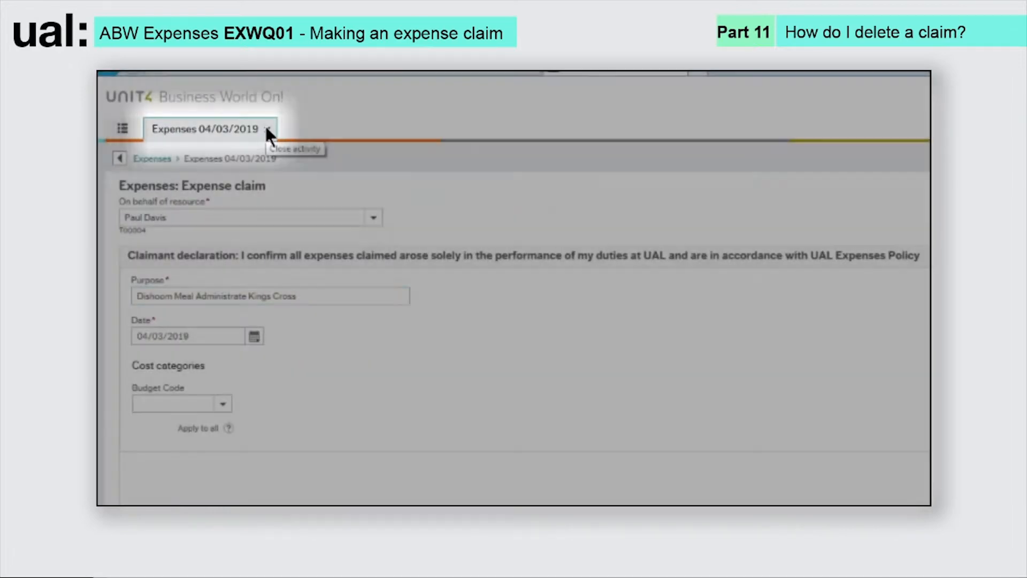
click(268, 131)
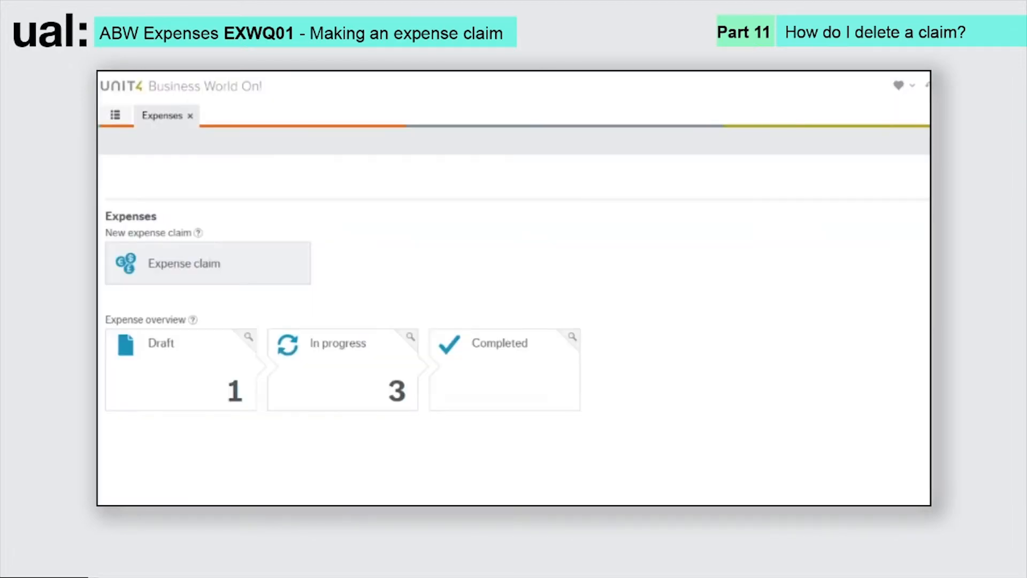
- On the 07/02/2019 draft claim, add an Entertaining - client hospitality expense and edit the header Purpose
click(183, 373)
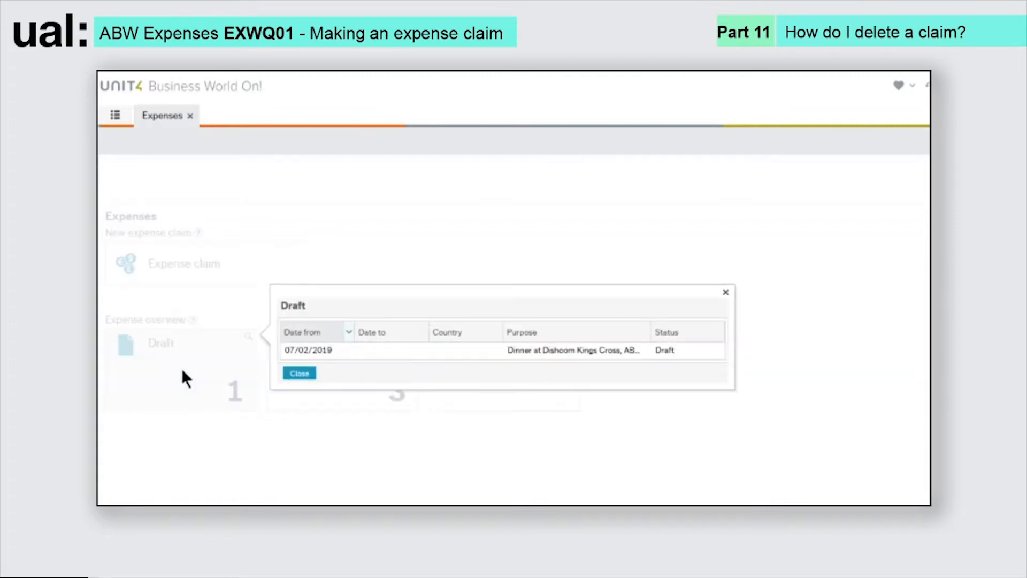
click(303, 351)
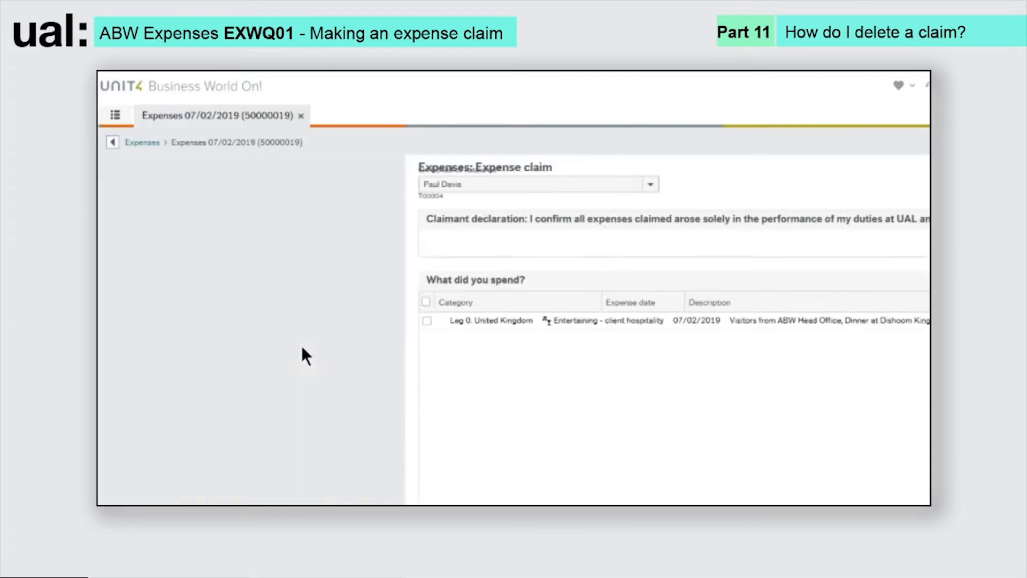
click(154, 332)
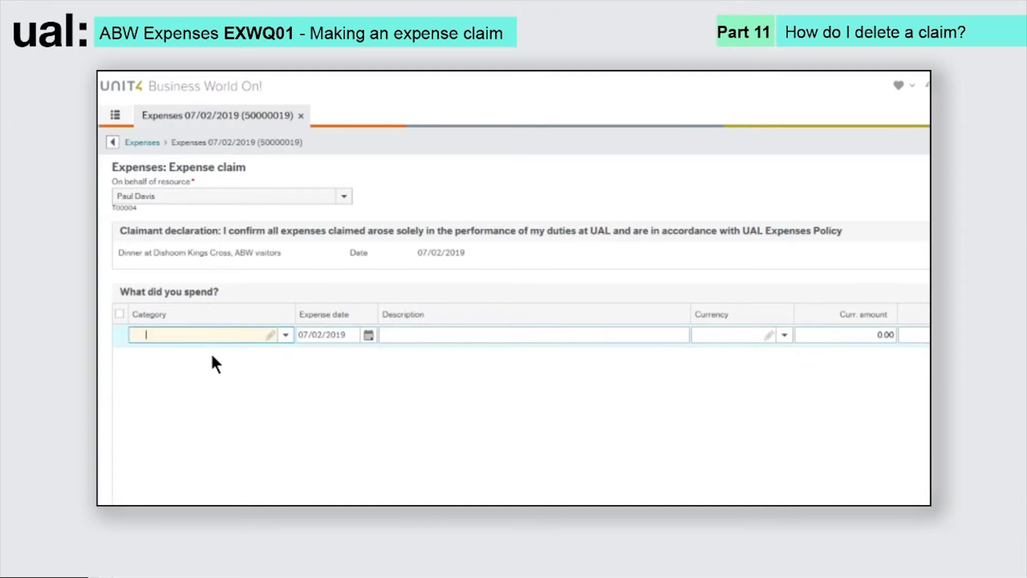
text(Entertaining - client hospitality)
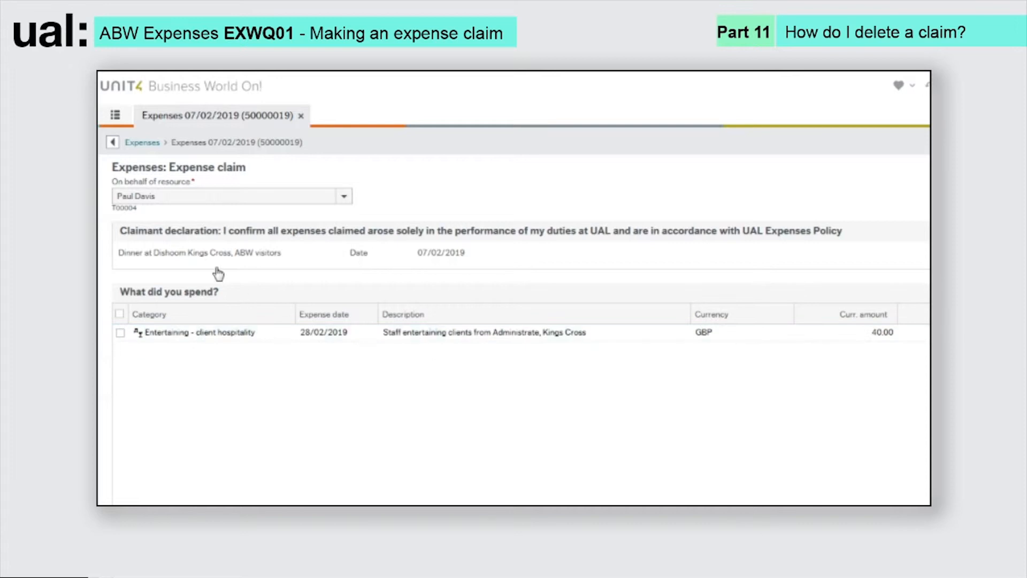
click(209, 262)
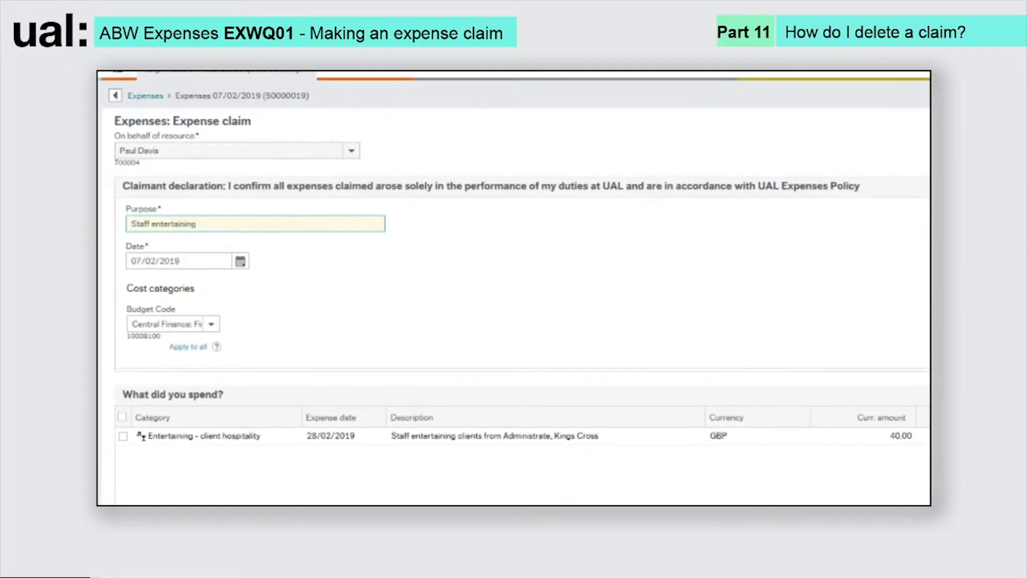
scroll(514, 289, down, 3)
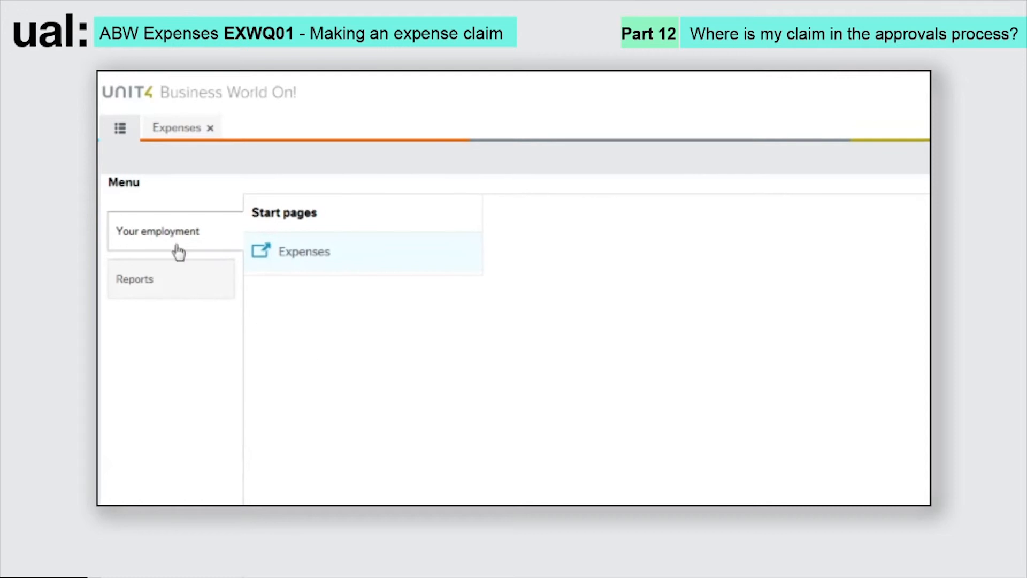
- Run the Own expense claims in workflow report from the Expenses reports menu
click(177, 296)
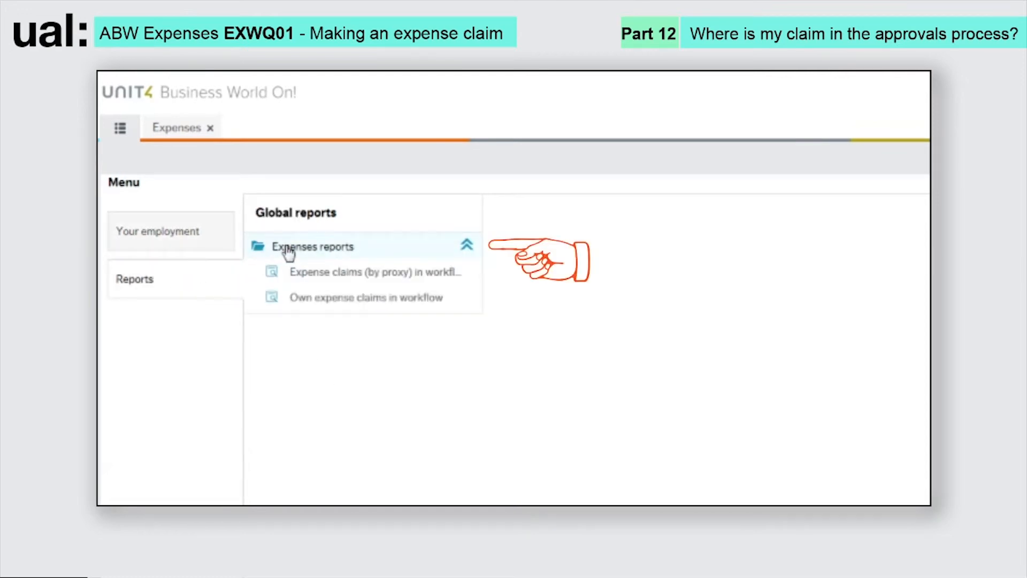
click(321, 299)
click(158, 381)
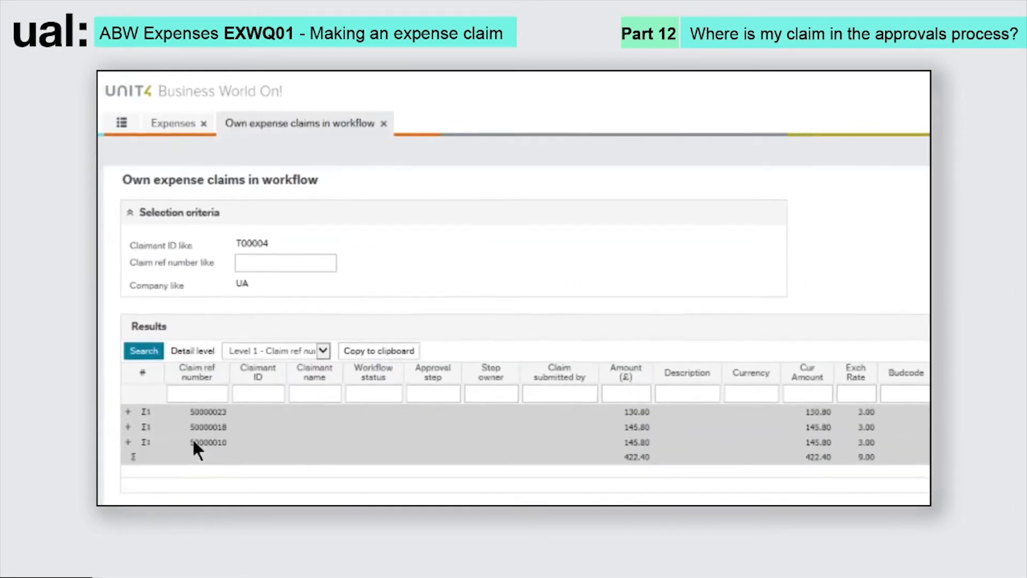
- Expand all three claims into their lines and review them at the budget approval step
click(129, 376)
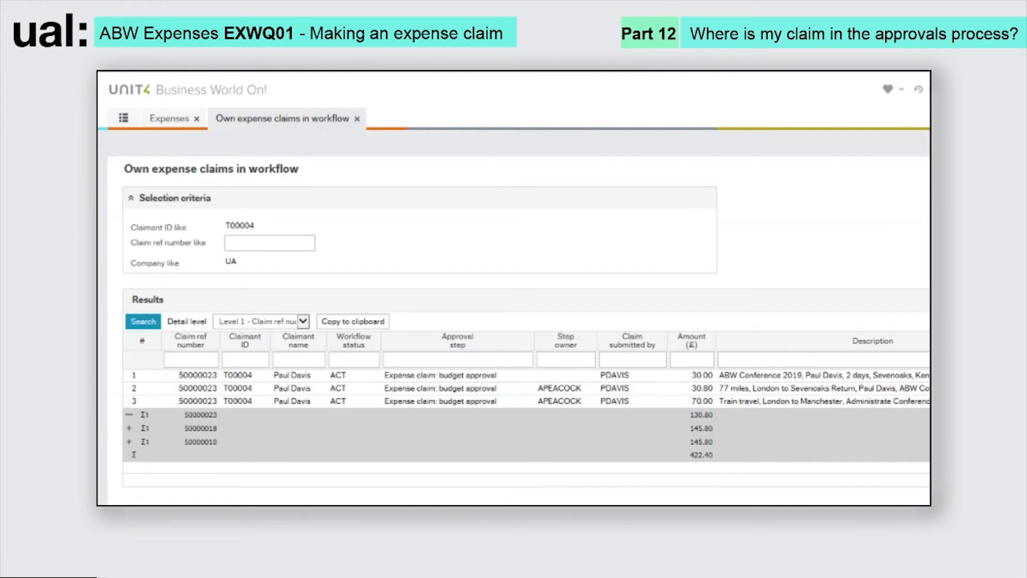
click(129, 429)
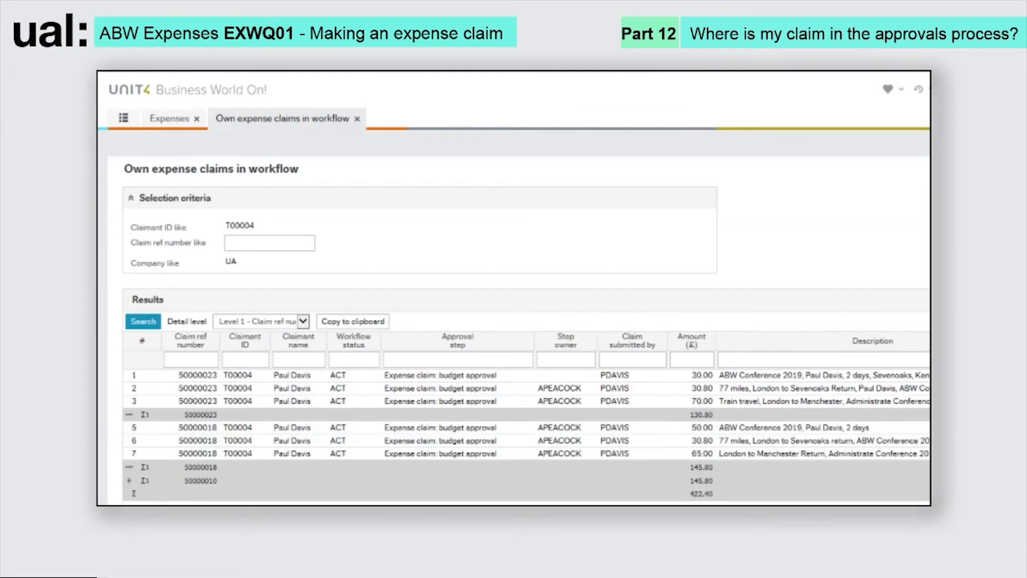
click(129, 481)
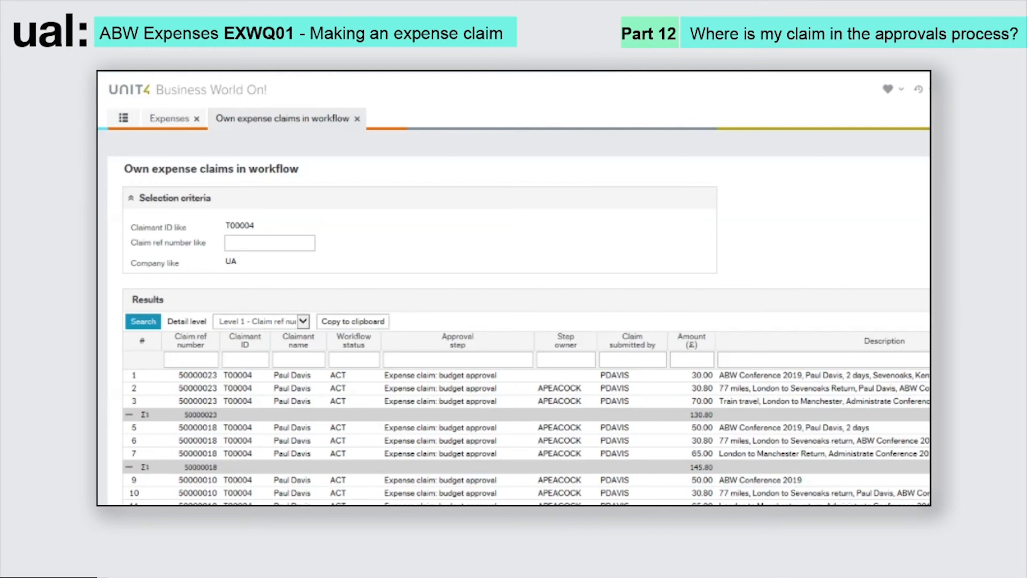
scroll(518, 335, right, 4)
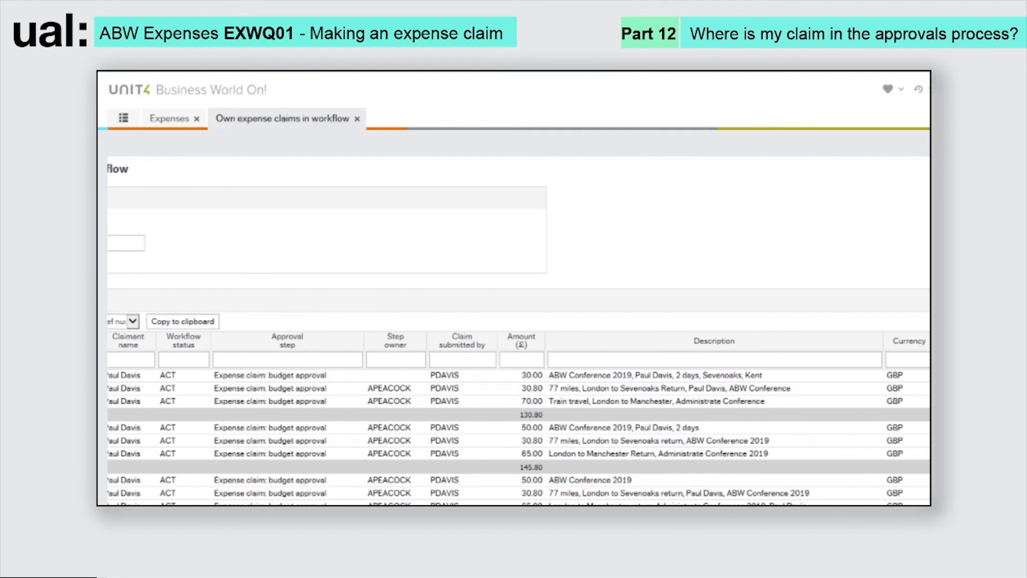
scroll(518, 417, right, 2)
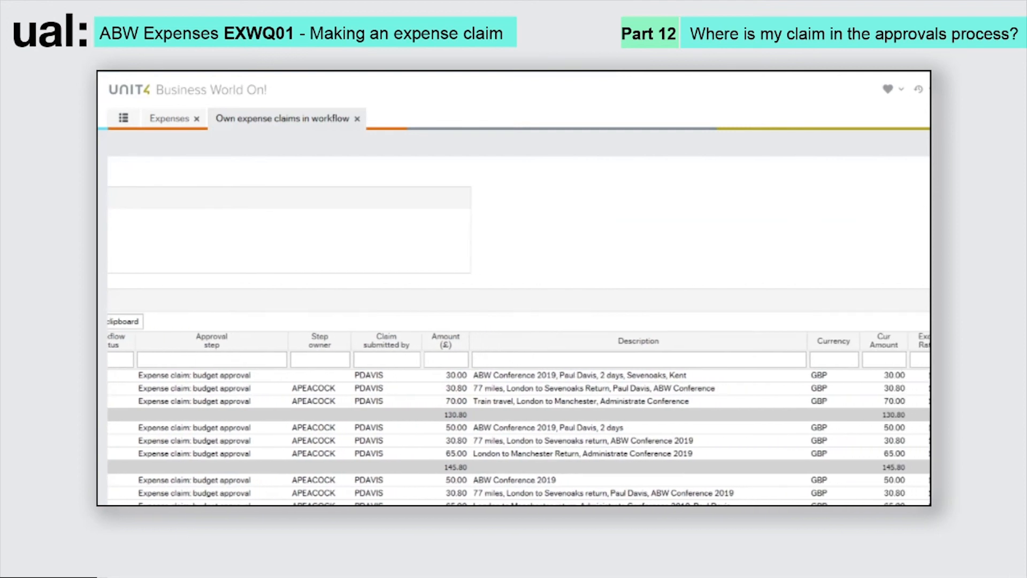
scroll(518, 417, right, 3)
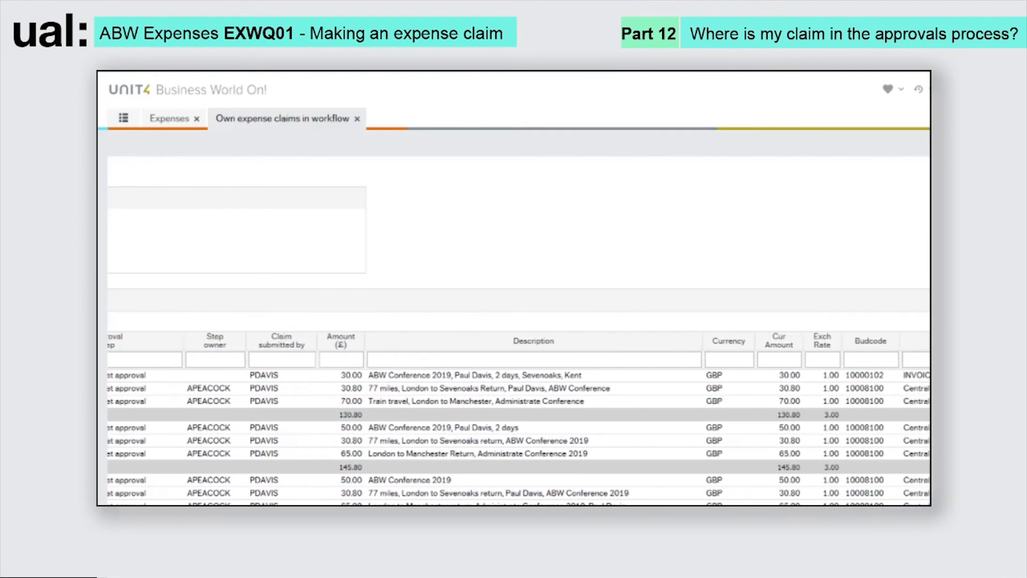
scroll(518, 418, right, 2)
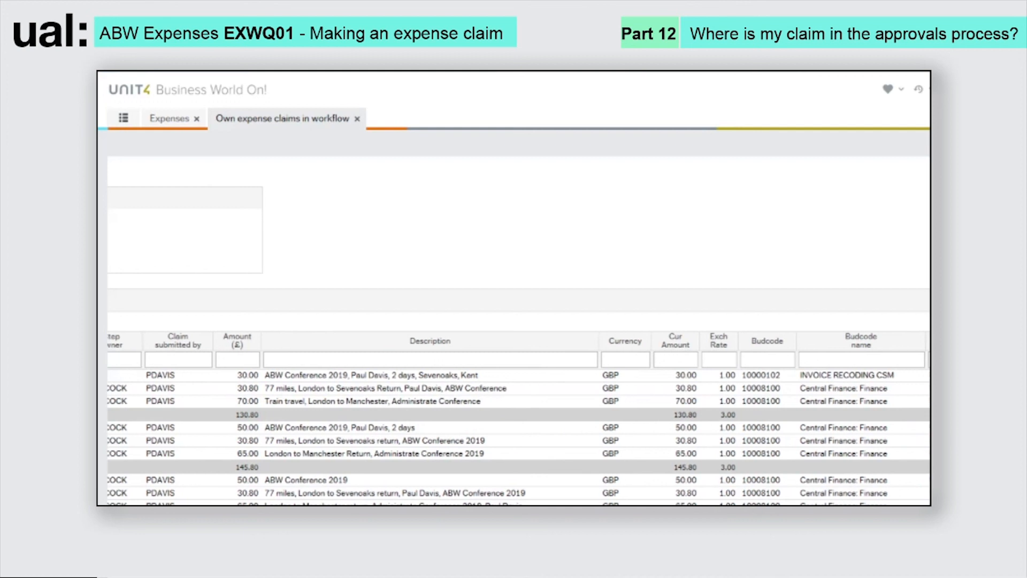
scroll(518, 417, left, 5)
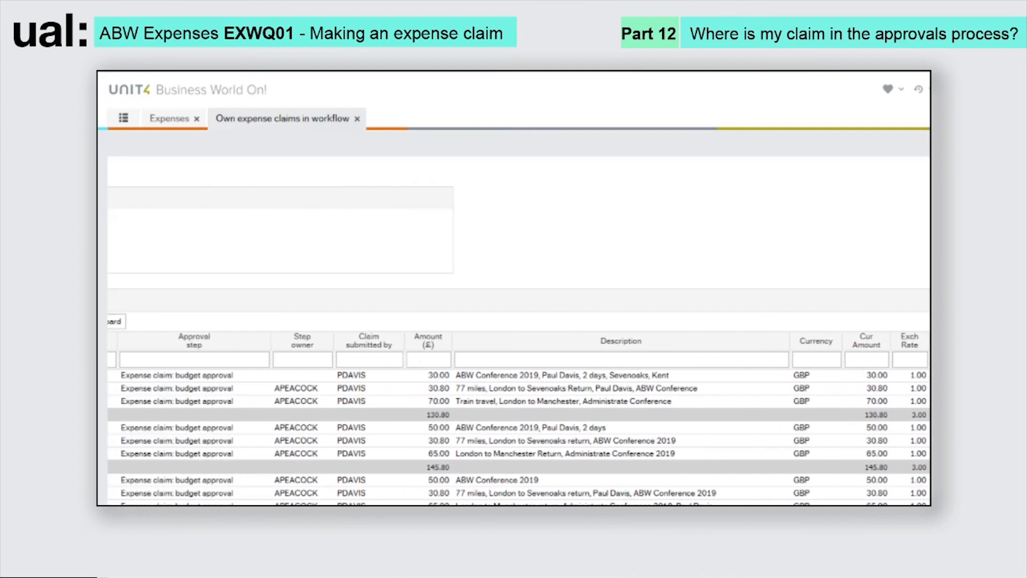
scroll(518, 417, left, 5)
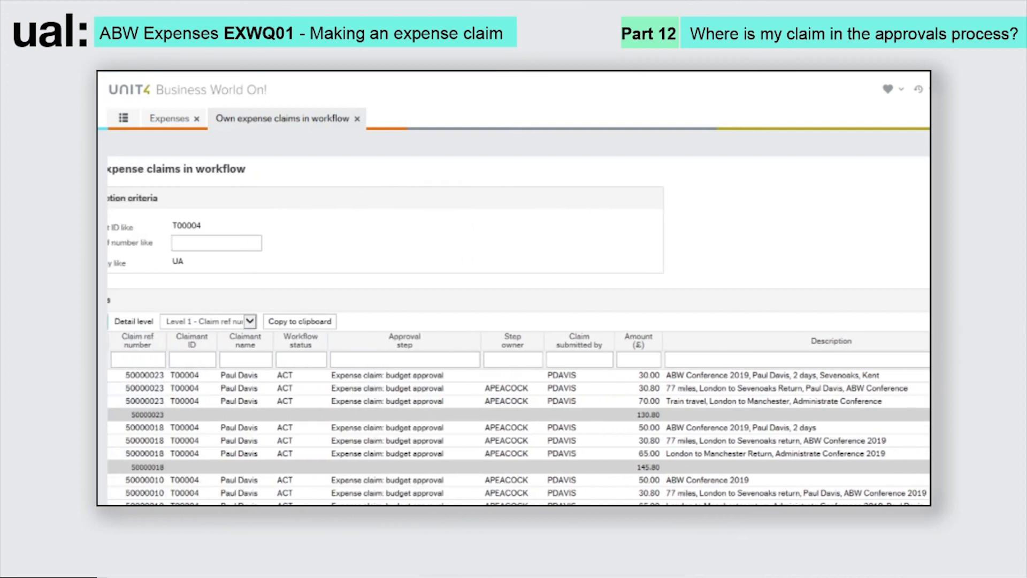